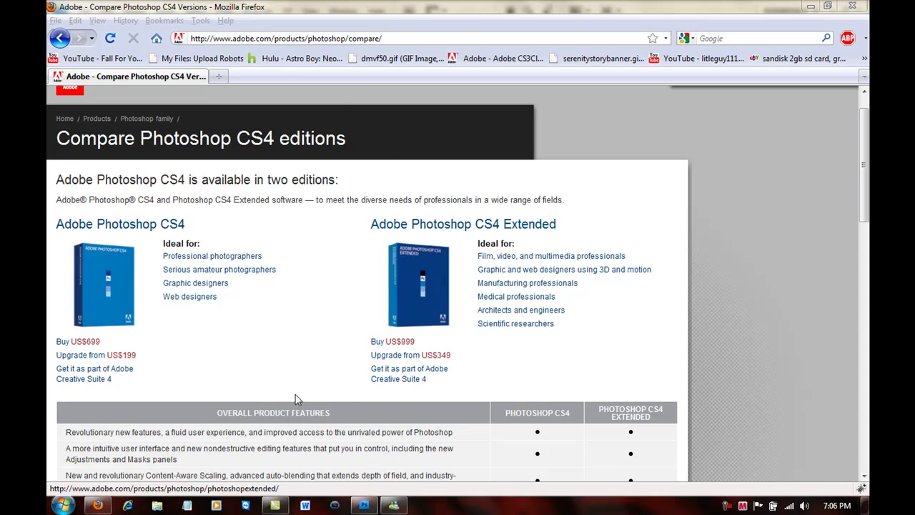
# Step: Start a new document, checking width 500 px, height 100 px and a Transparent background
pyautogui.click(363, 506)
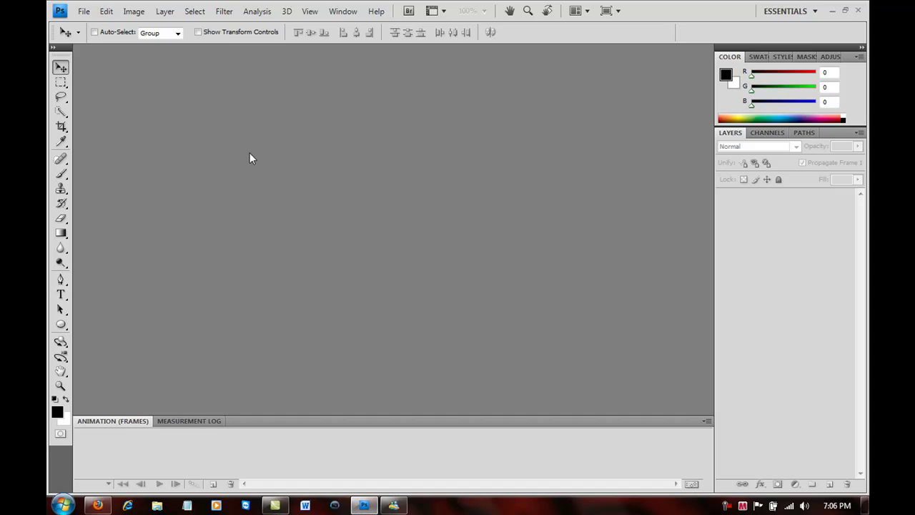
pyautogui.click(83, 10)
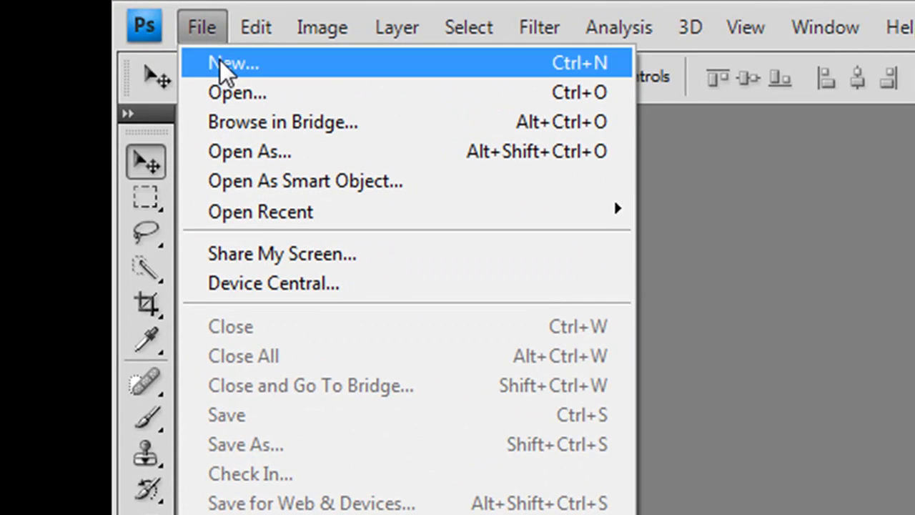
pyautogui.click(226, 66)
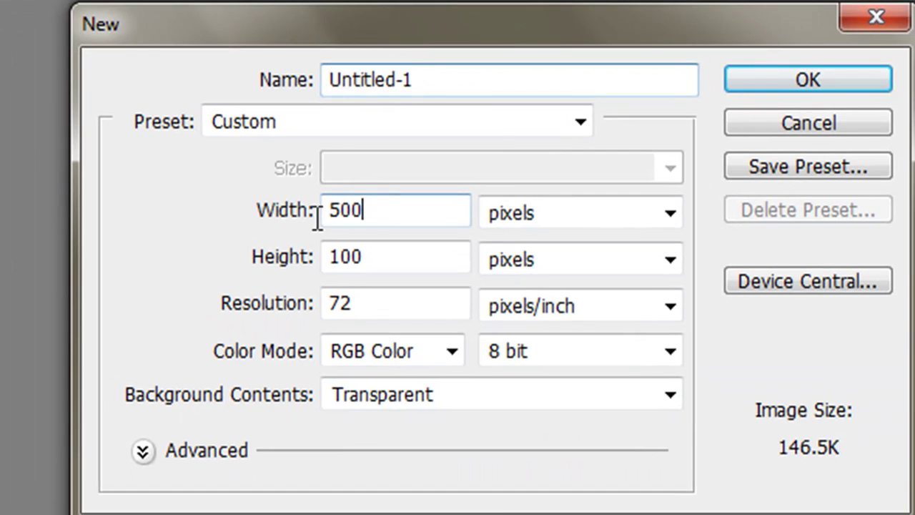
pyautogui.doubleClick(833, 432)
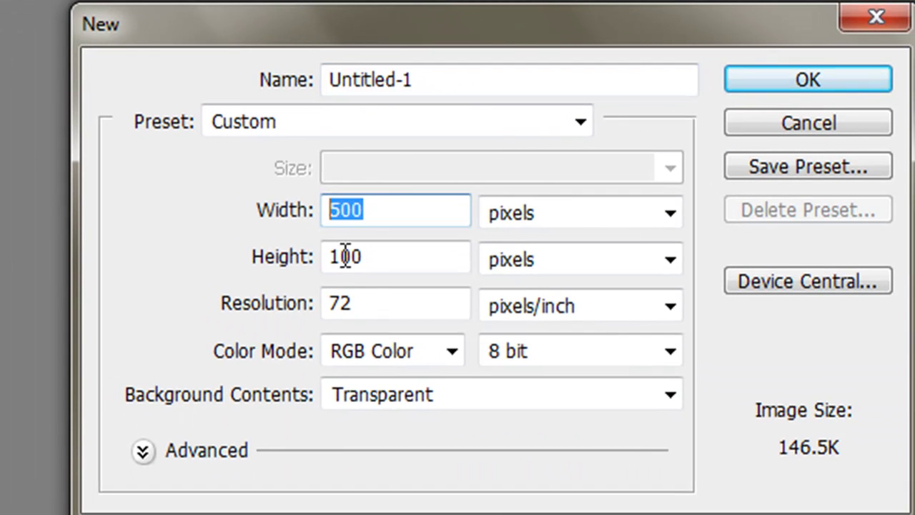
pyautogui.press('Tab')
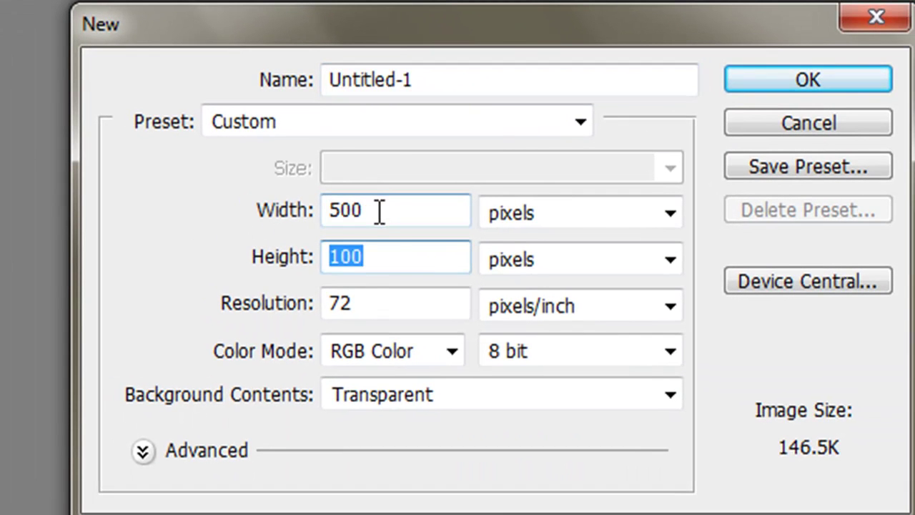
pyautogui.moveTo(380, 212); pyautogui.dragTo(324, 211)
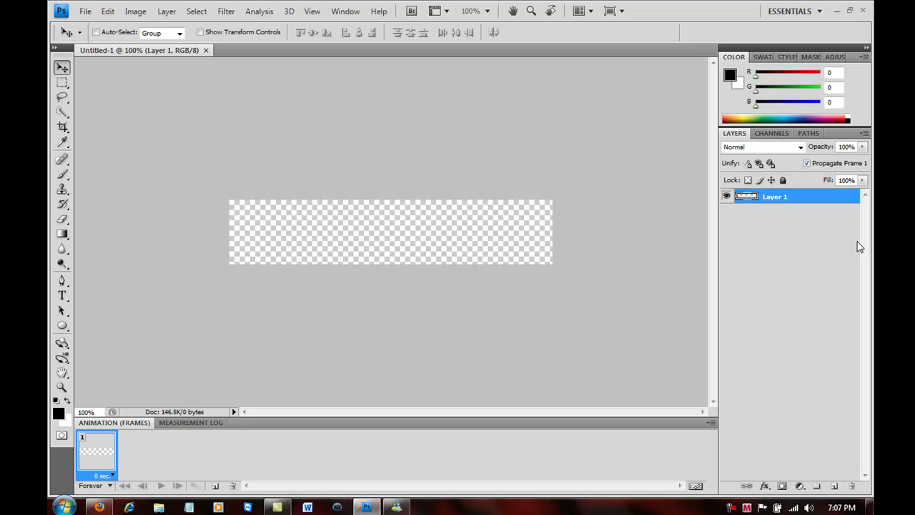
# Step: With the Gradient tool, change the gradient's left colour stop to dark red 920303
pyautogui.click(62, 237)
pyautogui.click(107, 233)
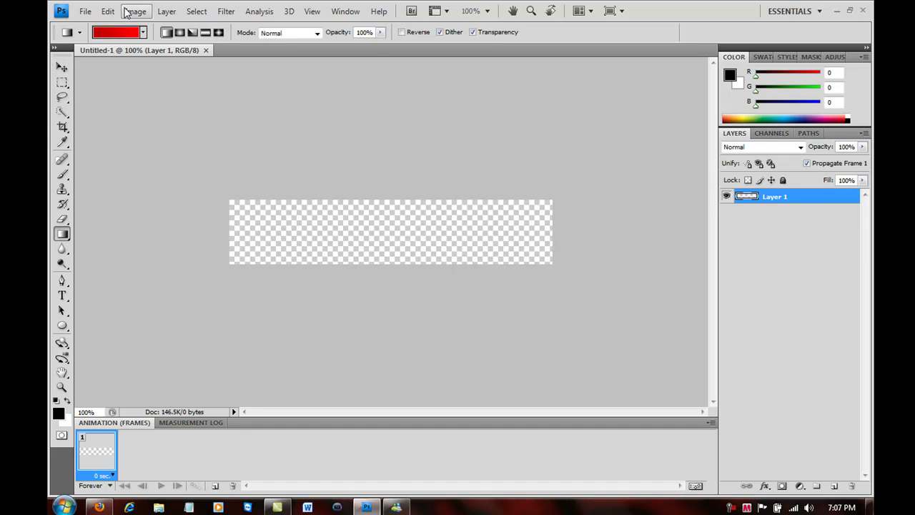
pyautogui.click(111, 34)
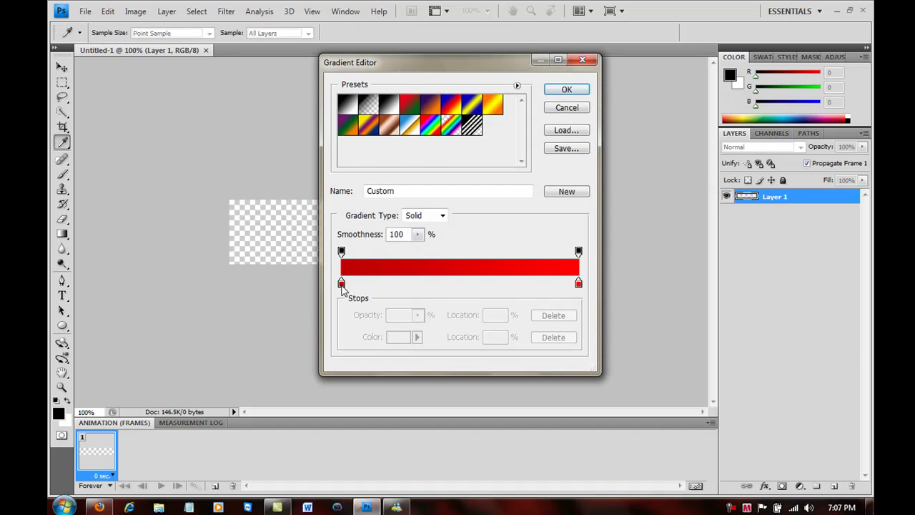
pyautogui.click(342, 284)
pyautogui.doubleClick(341, 284)
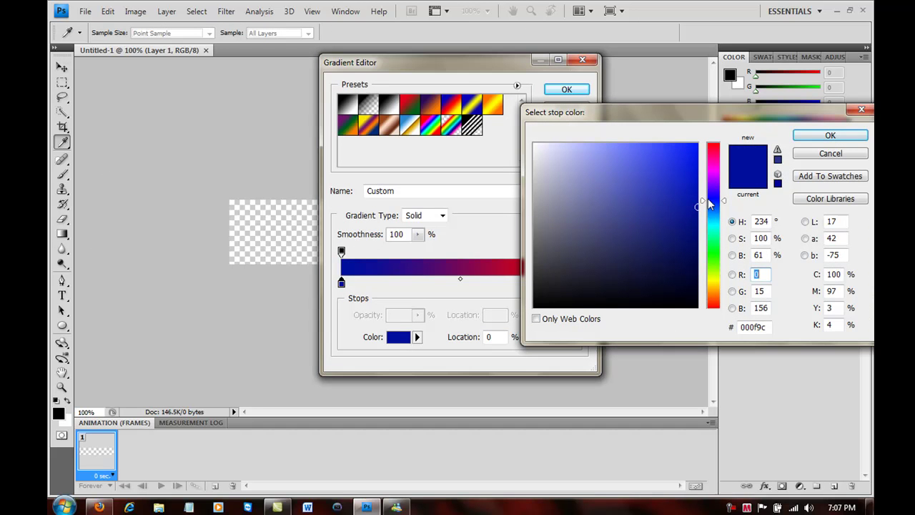
pyautogui.moveTo(713, 204); pyautogui.dragTo(713, 60)
pyautogui.click(694, 213)
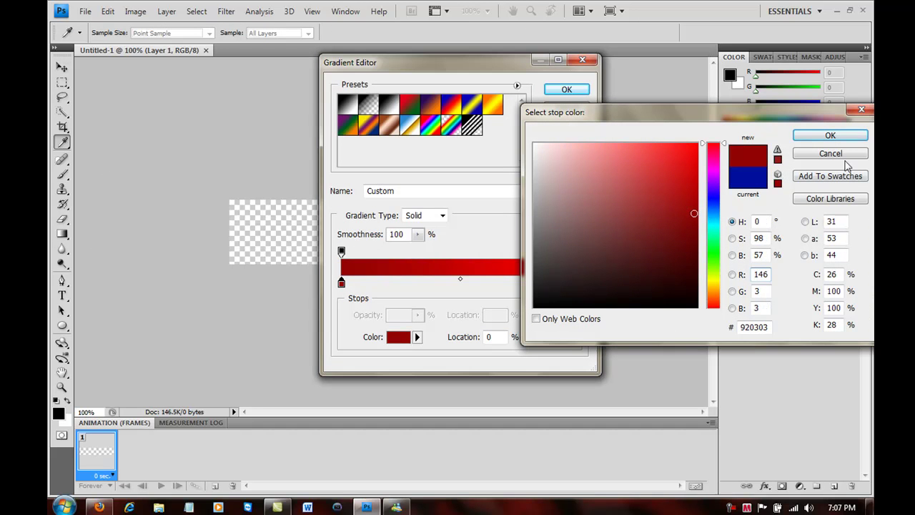
# Step: Accept the edited red gradient and drag it across the banner from left to right
pyautogui.click(830, 135)
pyautogui.click(566, 89)
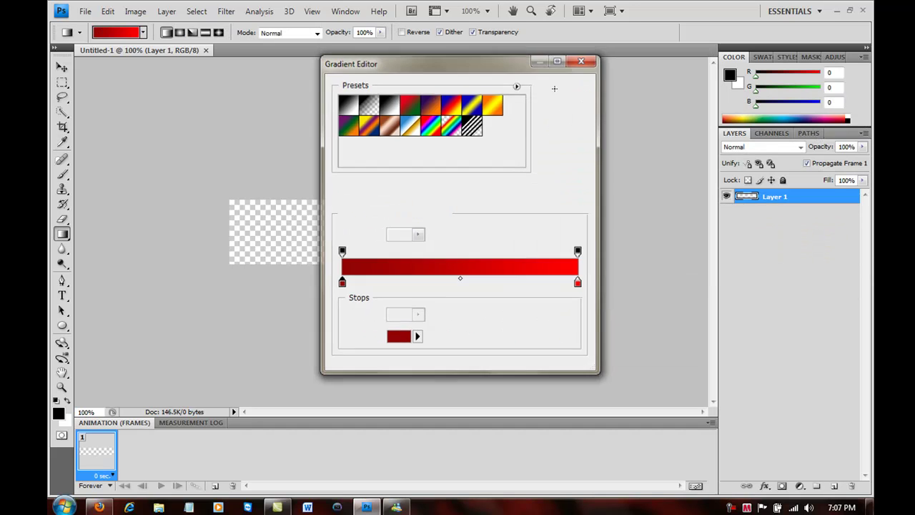
pyautogui.moveTo(258, 169); pyautogui.dragTo(491, 379)
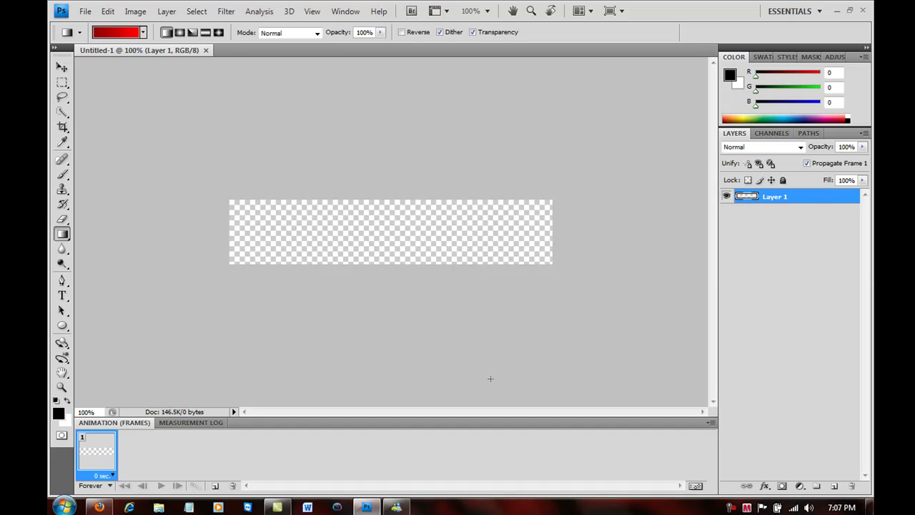
# Step: Add a text box across the red banner reading 'JakesTutorials'
pyautogui.click(63, 298)
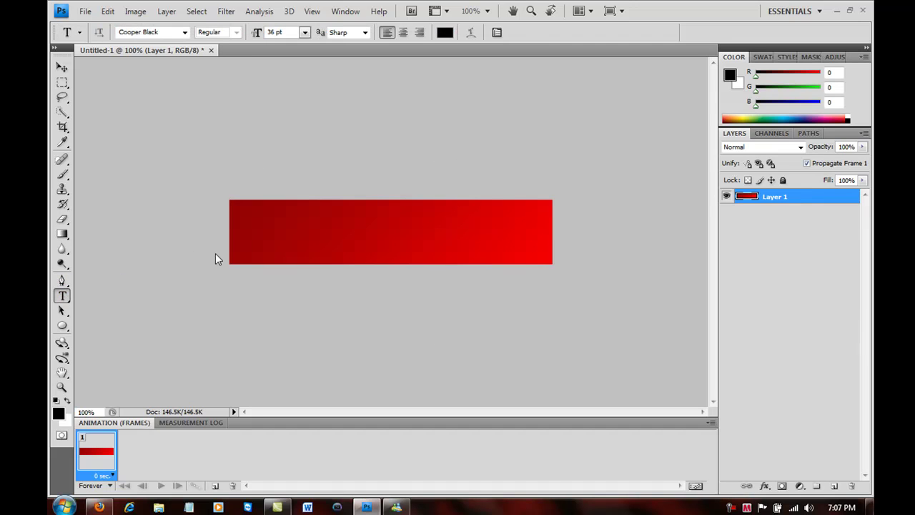
pyautogui.moveTo(238, 210); pyautogui.dragTo(543, 256)
pyautogui.write('Jakes')
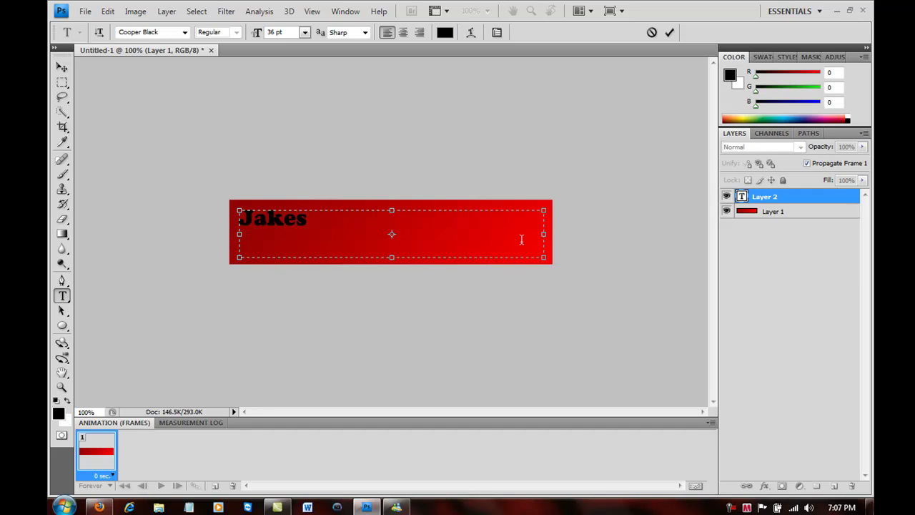
pyautogui.write('Tutorials')
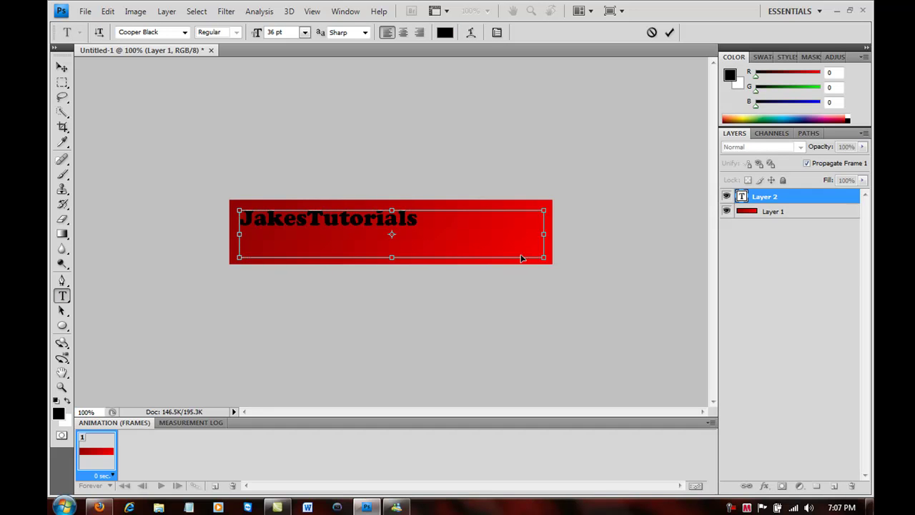
# Step: Resize the text to 60 pt, nudge it toward the centre and commit it
pyautogui.doubleClick(393, 222)
pyautogui.click(305, 32)
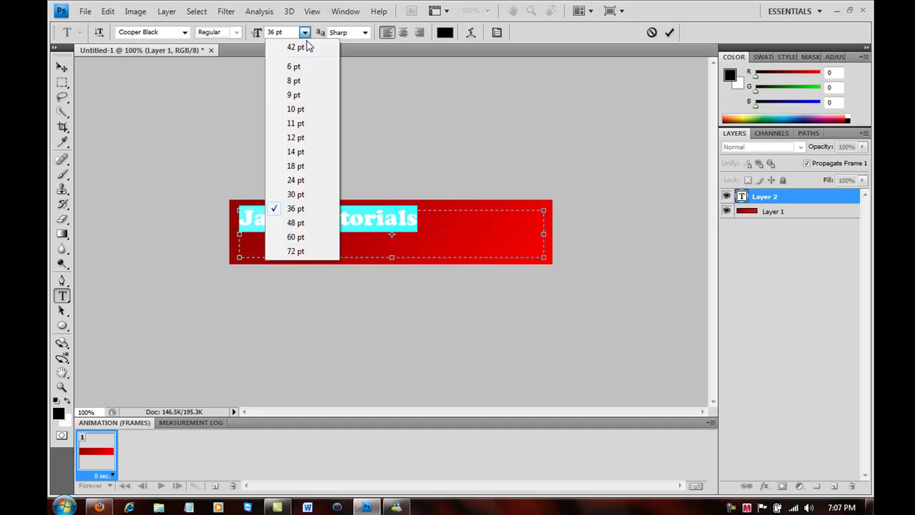
pyautogui.click(309, 236)
pyautogui.click(360, 229)
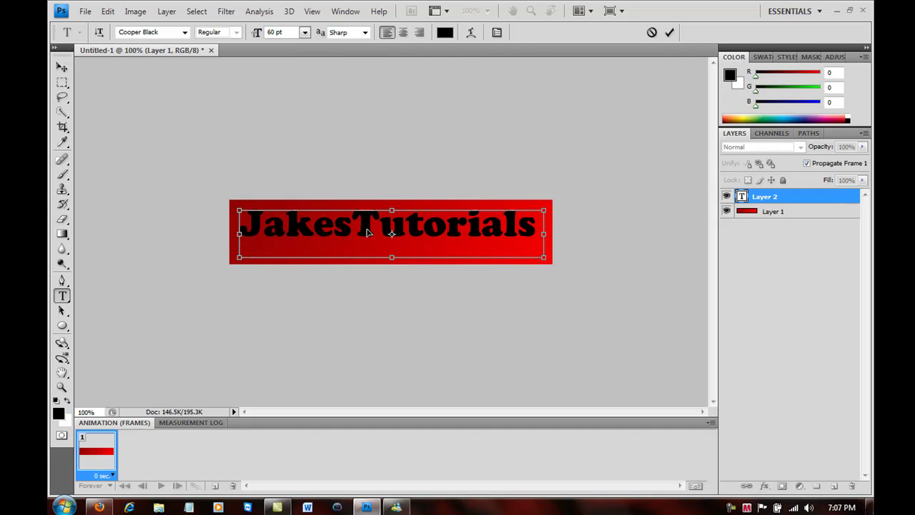
pyautogui.moveTo(363, 231); pyautogui.dragTo(370, 239)
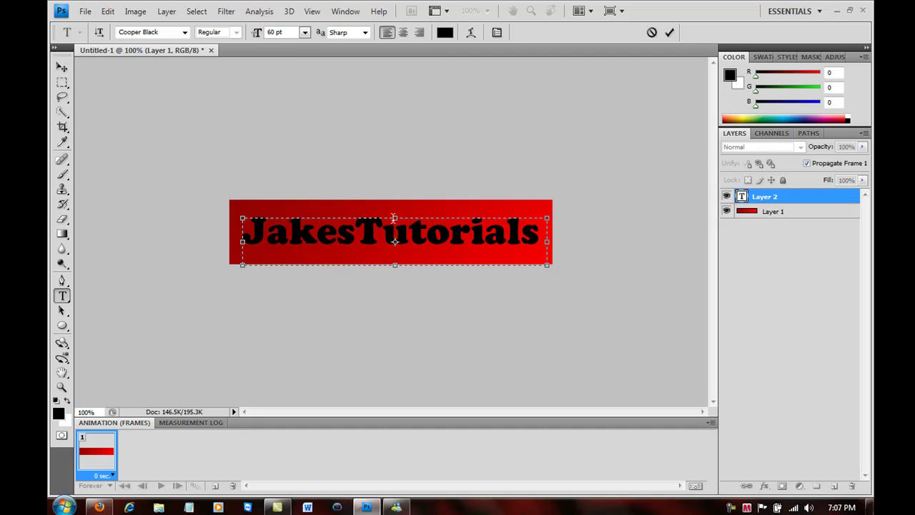
pyautogui.click(759, 199)
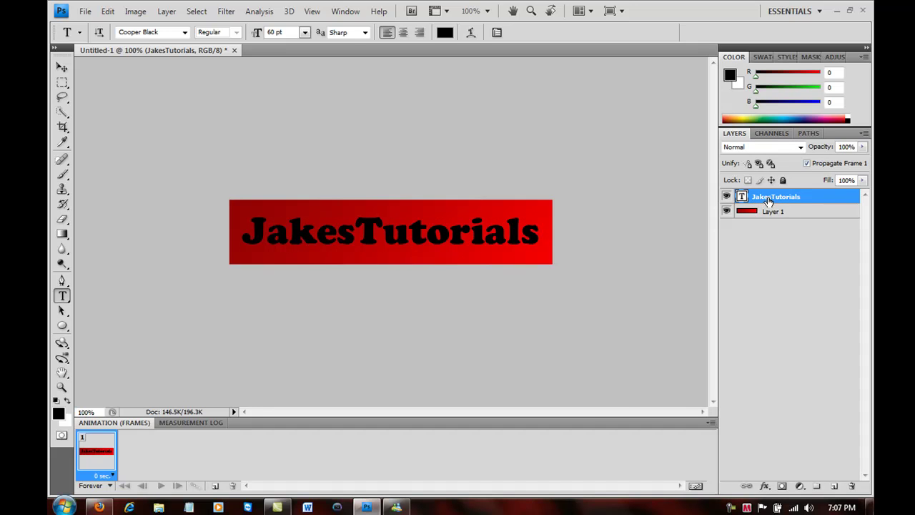
# Step: Duplicate the JakesTutorials layer with Duplicate Layer, accepting the name 'JakesTutorials copy'
pyautogui.rightClick(769, 201)
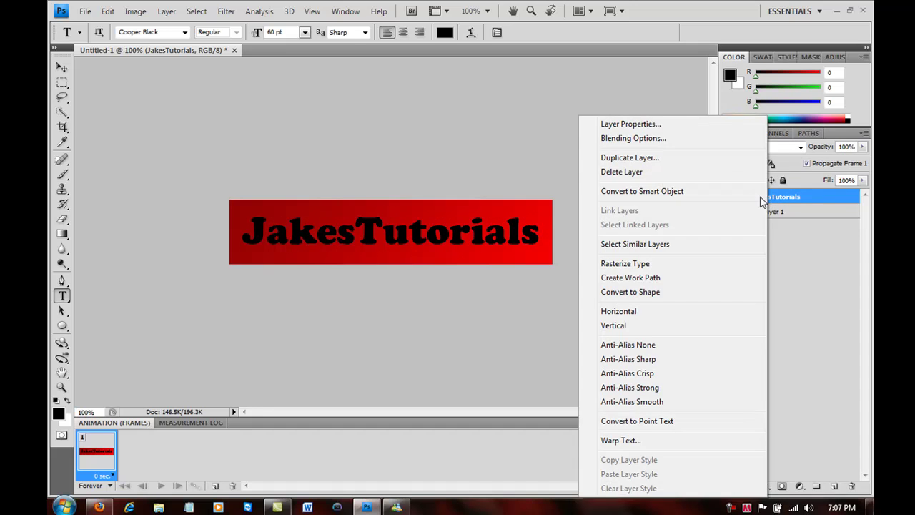
pyautogui.click(655, 159)
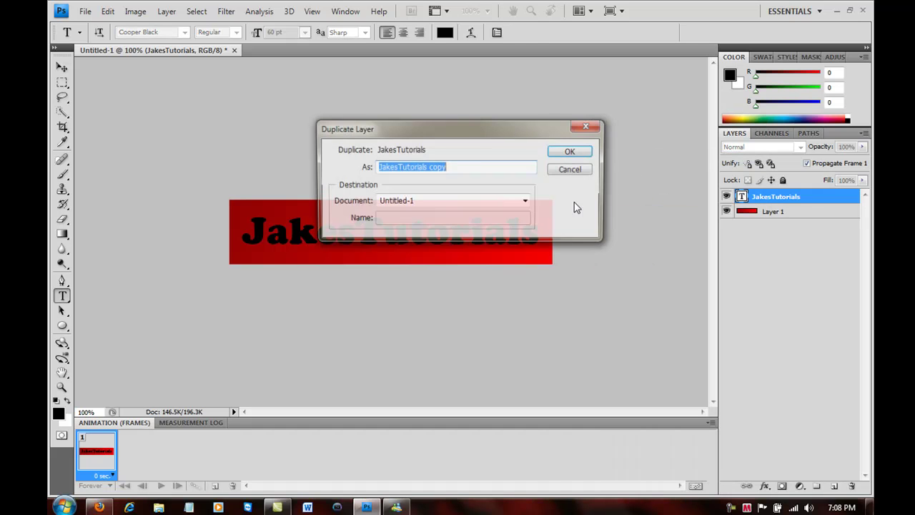
pyautogui.click(572, 153)
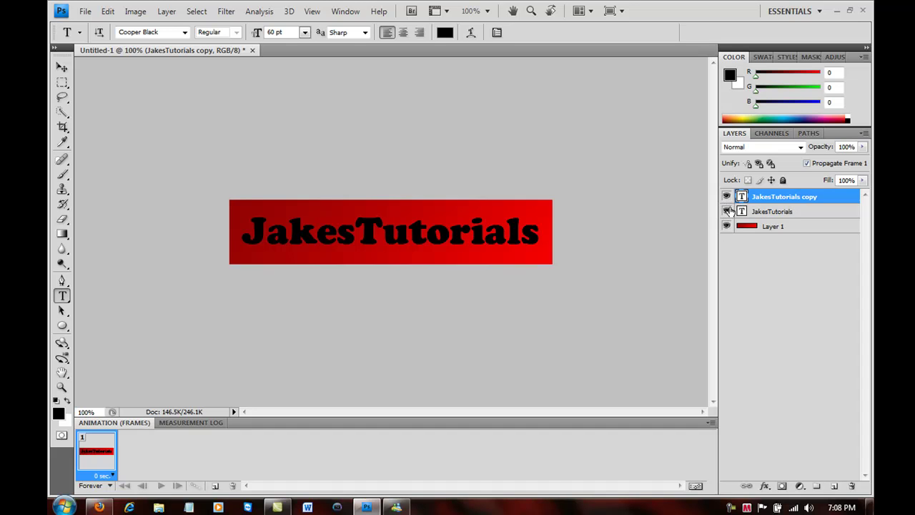
# Step: Hide the original JakesTutorials layer and retype the copy's text as 'Free Tutorials'
pyautogui.click(726, 212)
pyautogui.click(425, 231)
pyautogui.hotkey('ctrl', 'a')
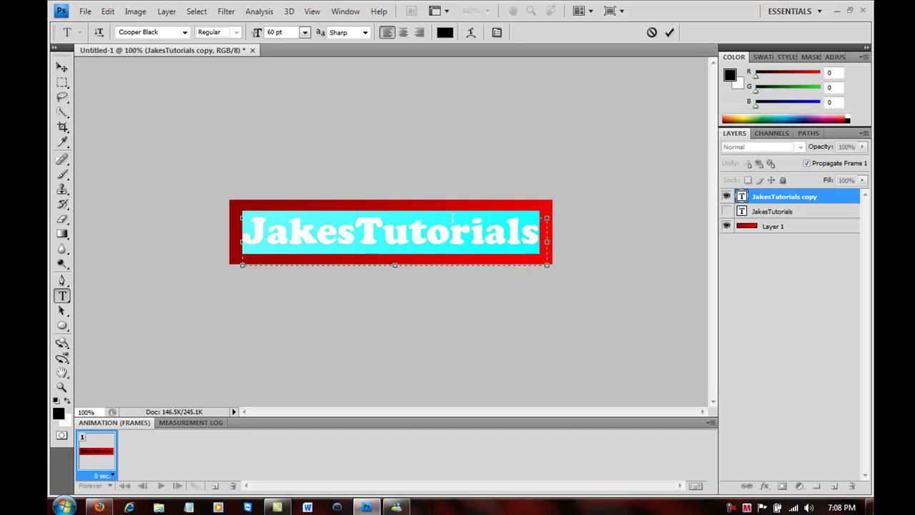
pyautogui.click(346, 11)
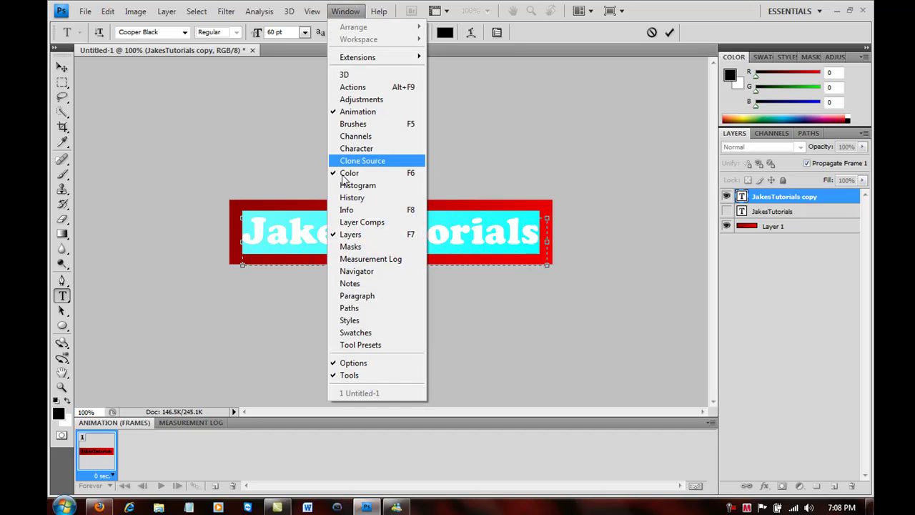
pyautogui.click(350, 114)
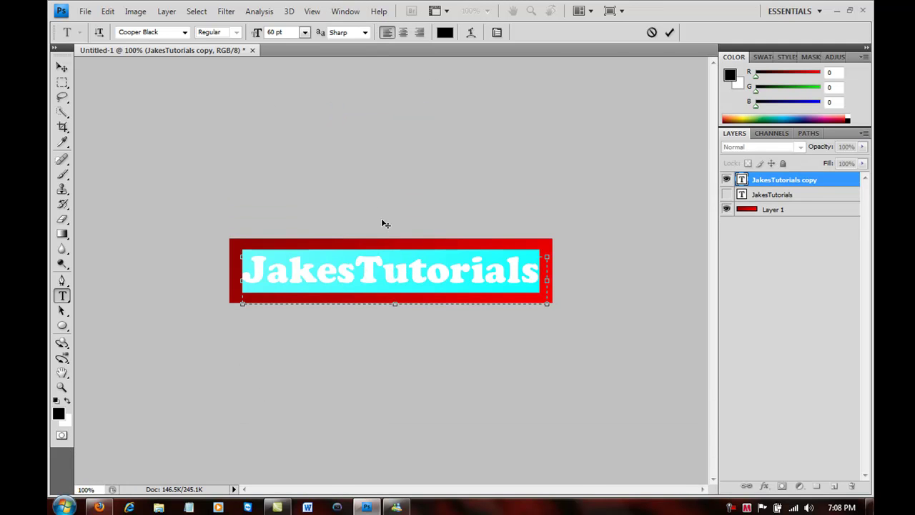
pyautogui.click(395, 273)
pyautogui.hotkey('ctrl', 'a')
pyautogui.write('Fre')
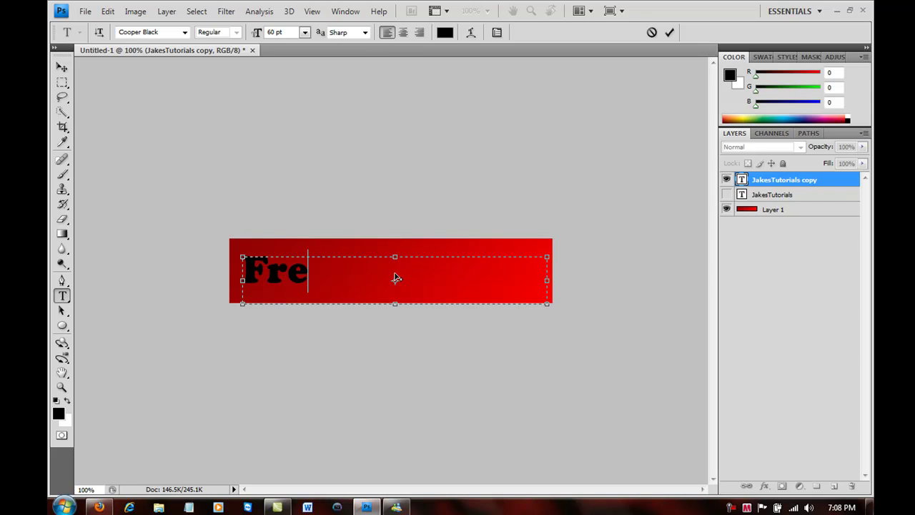
pyautogui.write('e Tutorials')
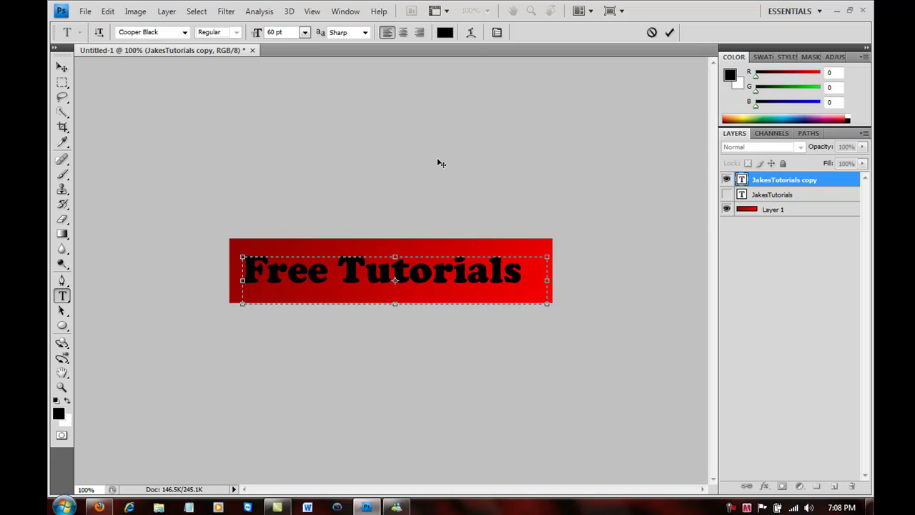
pyautogui.click(63, 67)
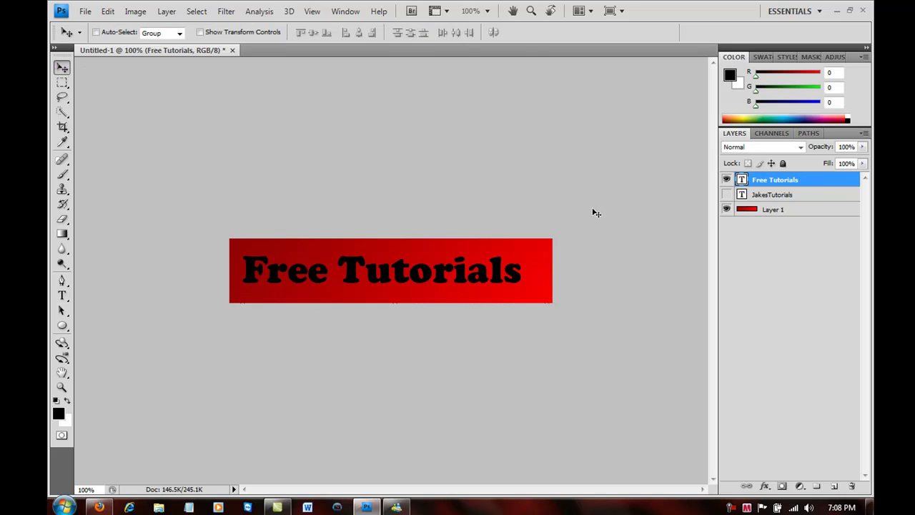
# Step: Duplicate the Free Tutorials layer and hide the original
pyautogui.rightClick(788, 183)
pyautogui.click(625, 157)
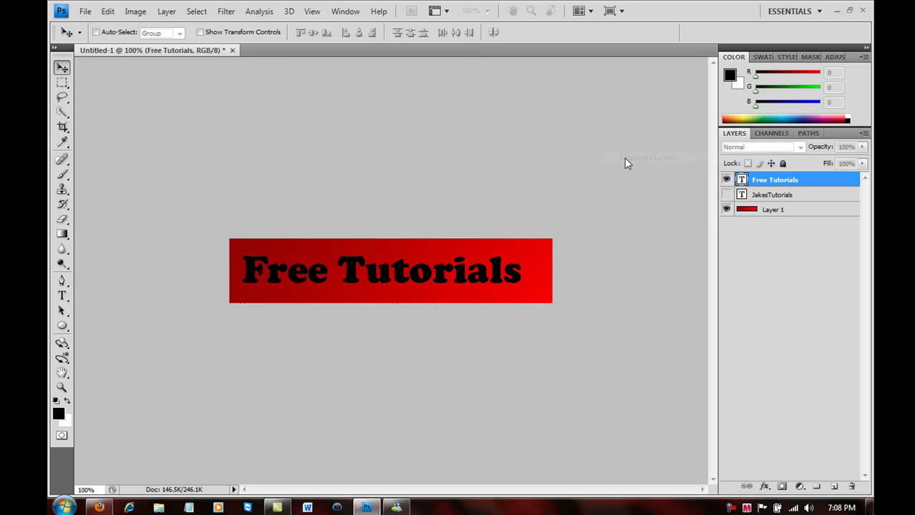
pyautogui.press('Return')
pyautogui.click(726, 195)
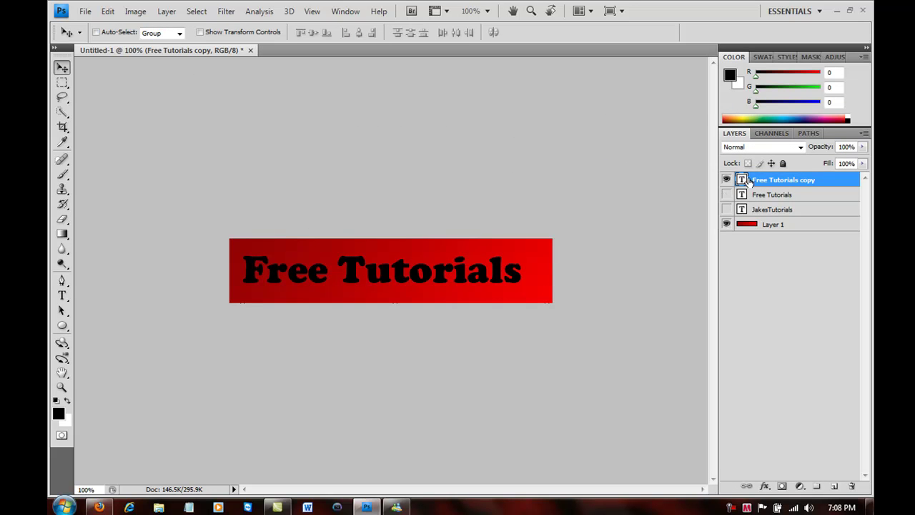
pyautogui.rightClick(746, 182)
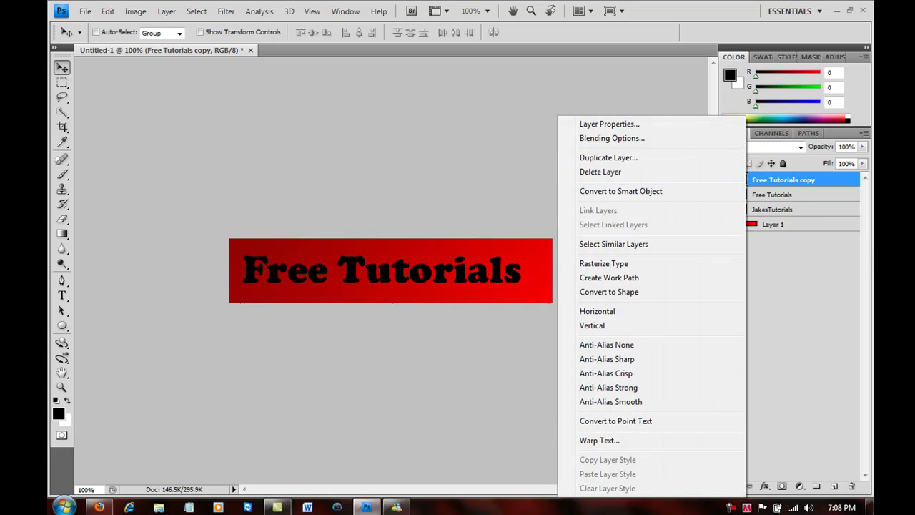
pyautogui.click(772, 321)
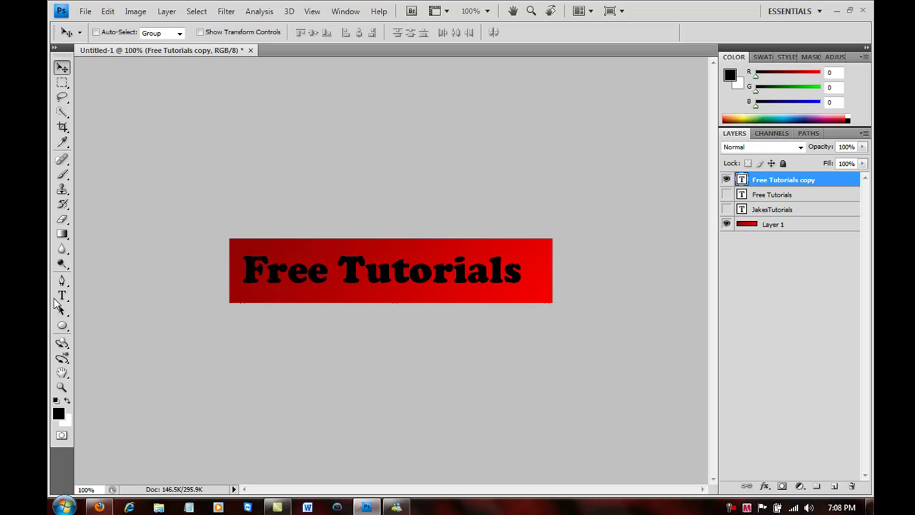
# Step: Retype the copy as 'Unboxings', shift it right in the banner and commit
pyautogui.click(61, 296)
pyautogui.click(317, 267)
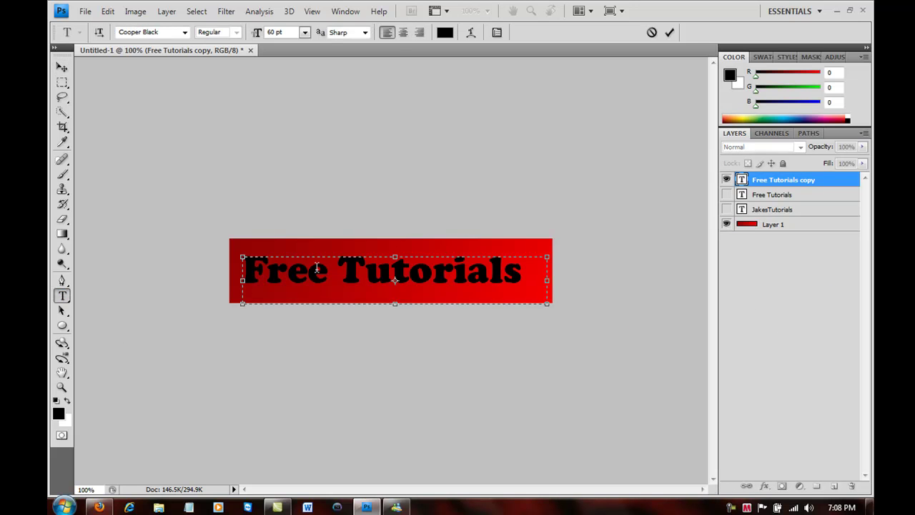
pyautogui.tripleClick(341, 272)
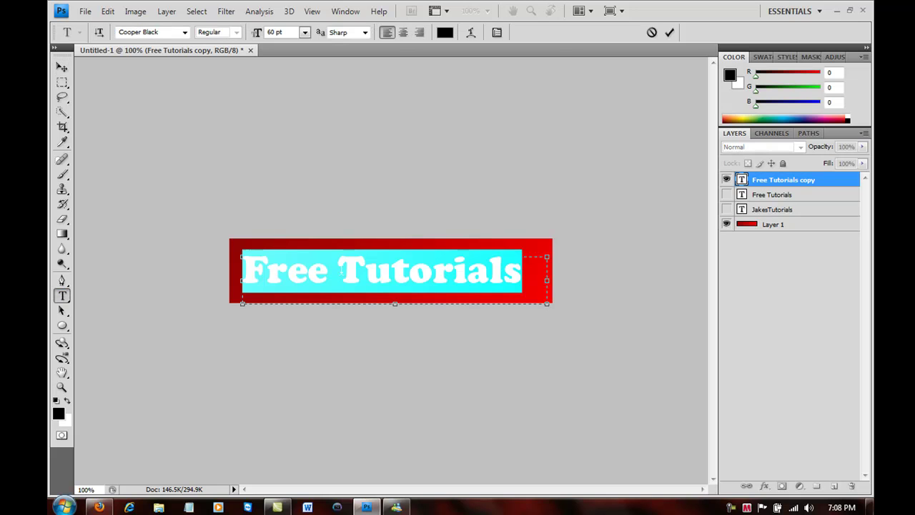
pyautogui.write('U')
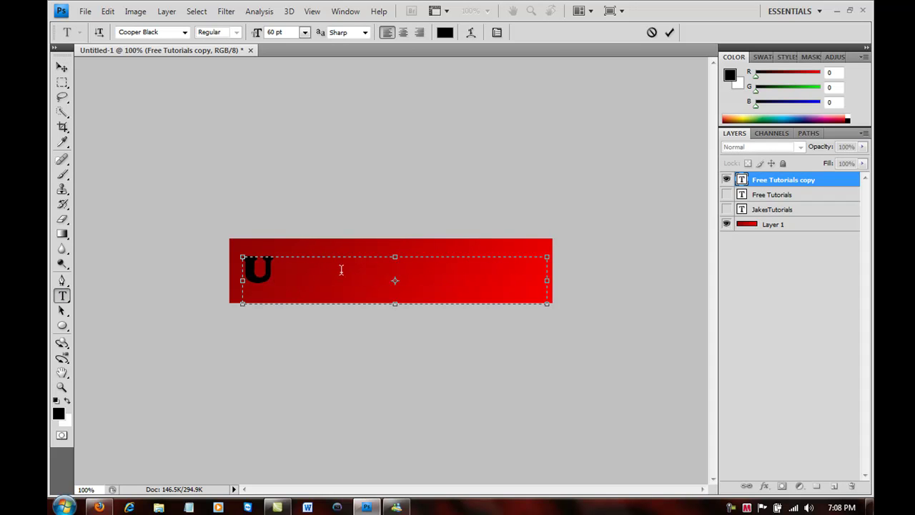
pyautogui.write('nboxings')
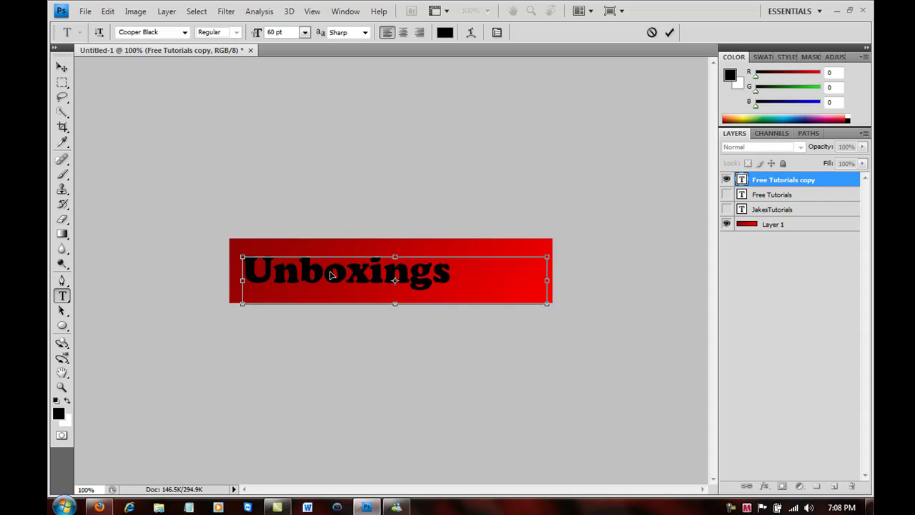
pyautogui.moveTo(331, 275); pyautogui.dragTo(361, 277)
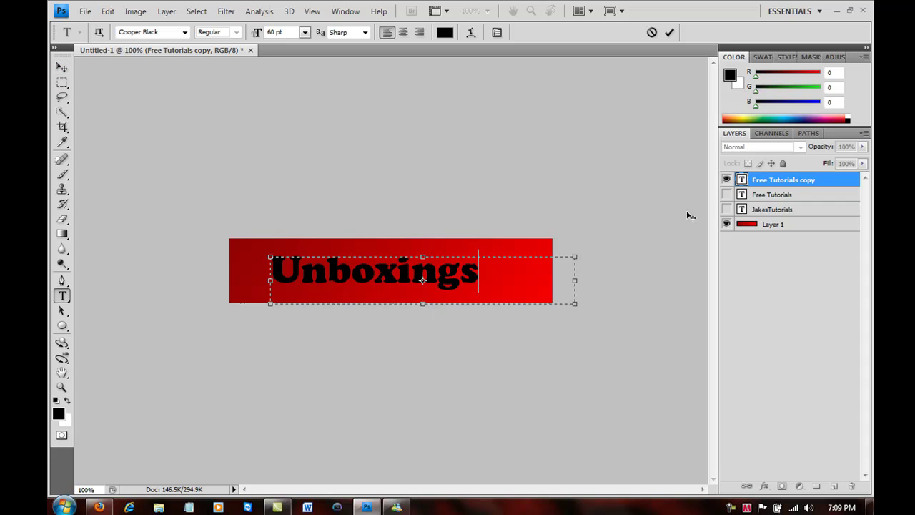
pyautogui.hotkey('ctrl', 'Return')
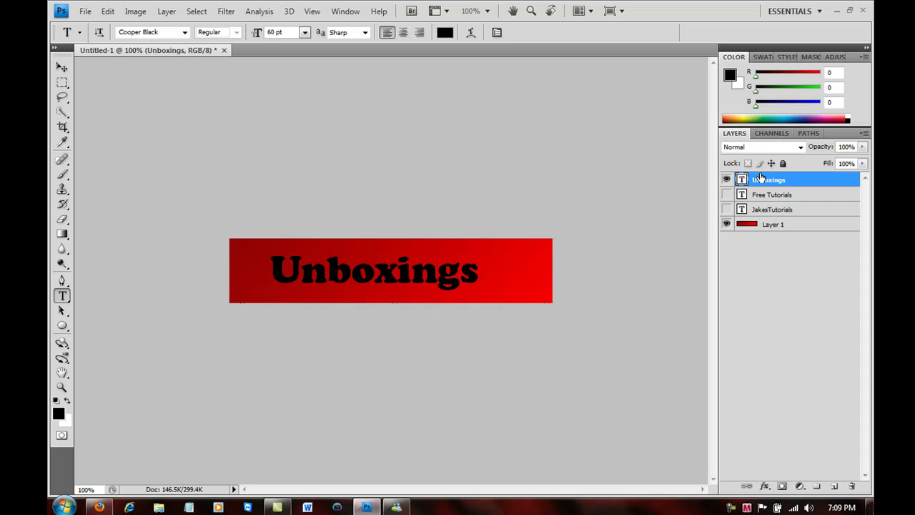
# Step: Duplicate the Unboxings layer
pyautogui.rightClick(760, 179)
pyautogui.click(632, 158)
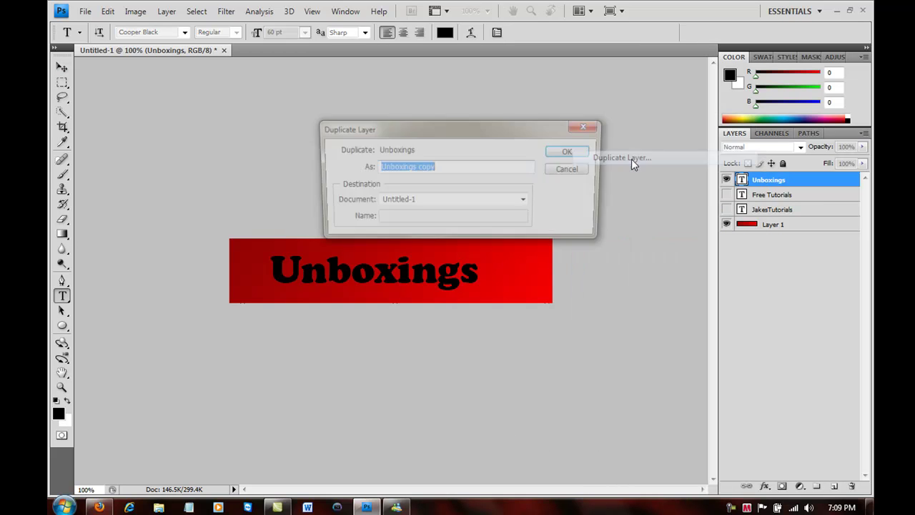
pyautogui.press('Return')
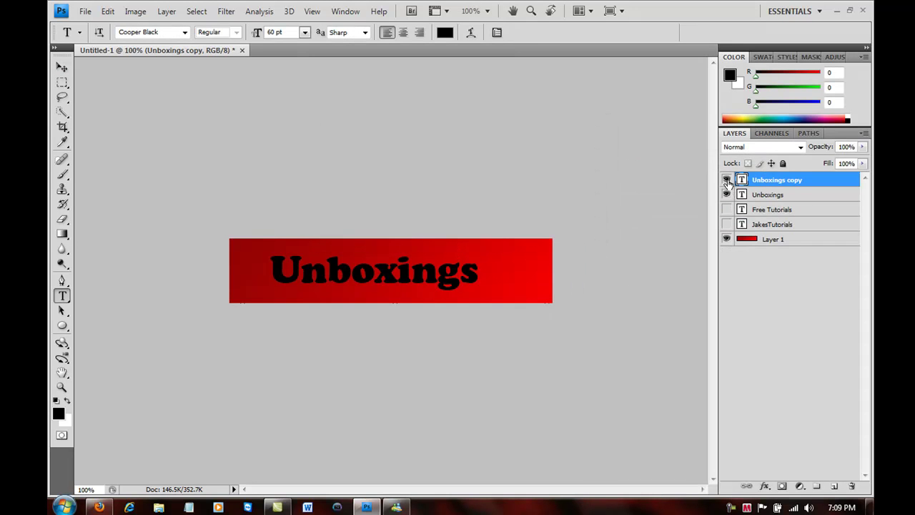
# Step: Replace the Unboxings copy's text with 'JakesTutorials.com', fixing typos along the way
pyautogui.click(312, 269)
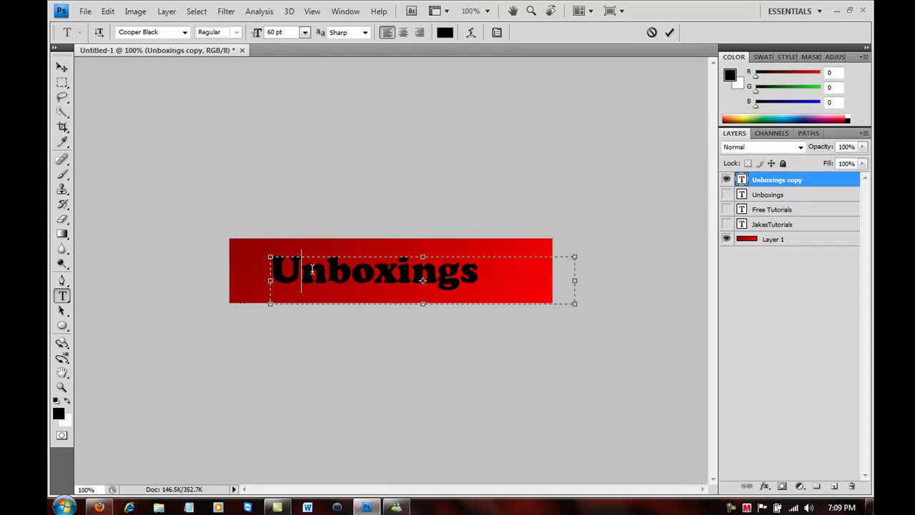
pyautogui.hotkey('ctrl', 'a')
pyautogui.write('Jzkd')
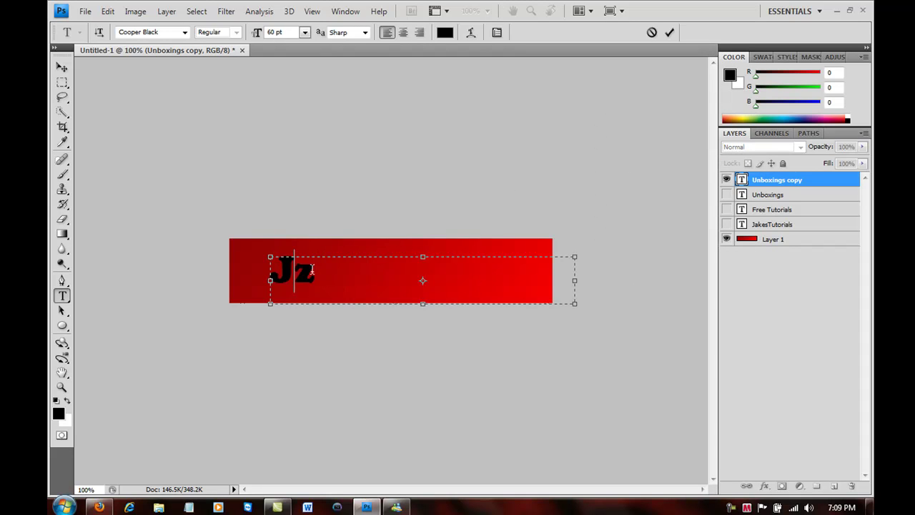
pyautogui.press('BackSpace')
pyautogui.write('akestutor')
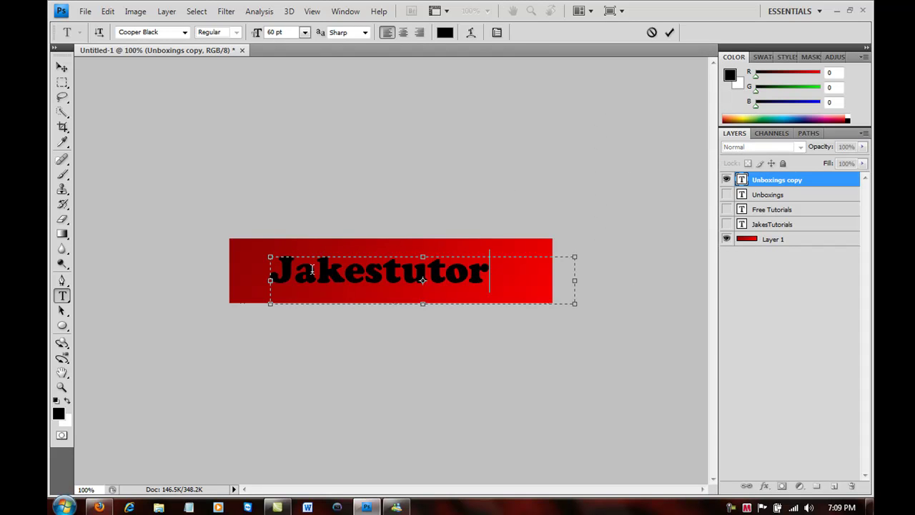
pyautogui.write('ials')
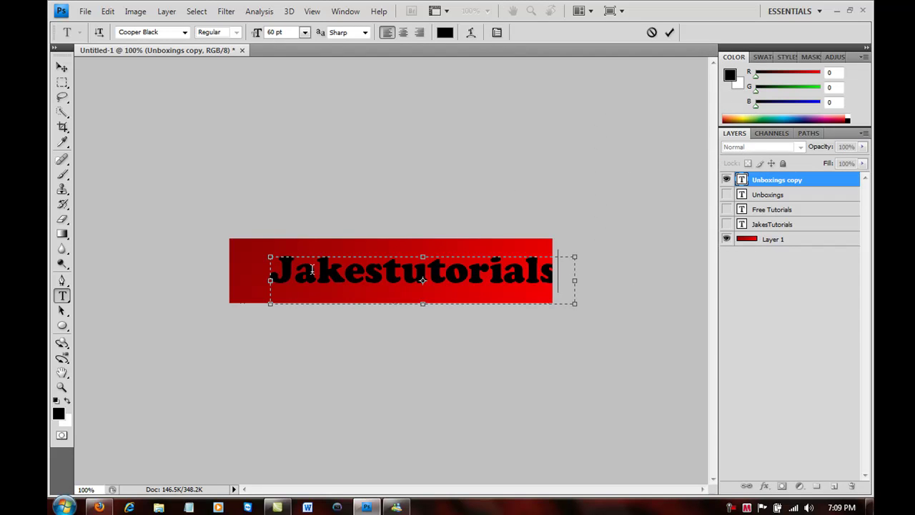
pyautogui.click(401, 273)
pyautogui.press('BackSpace')
pyautogui.write('T')
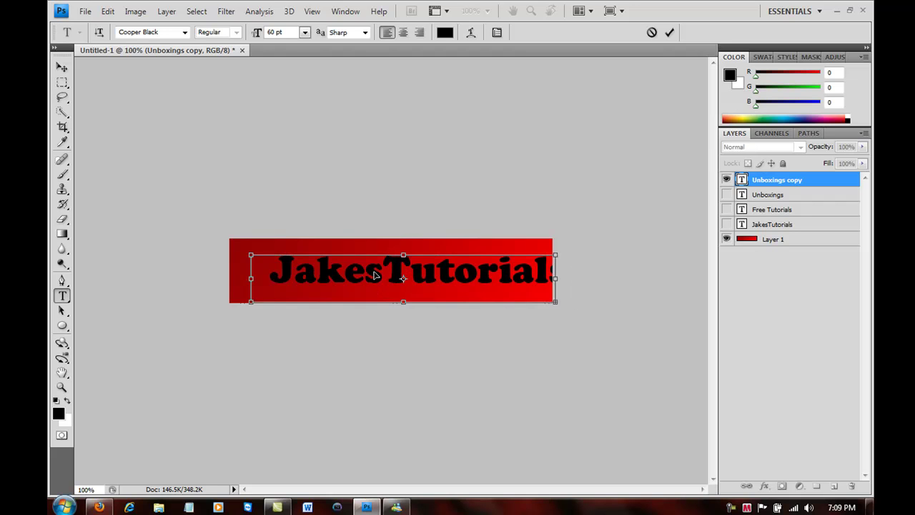
# Step: Set the text to 36 pt and move the box right and down in the banner
pyautogui.doubleClick(368, 267)
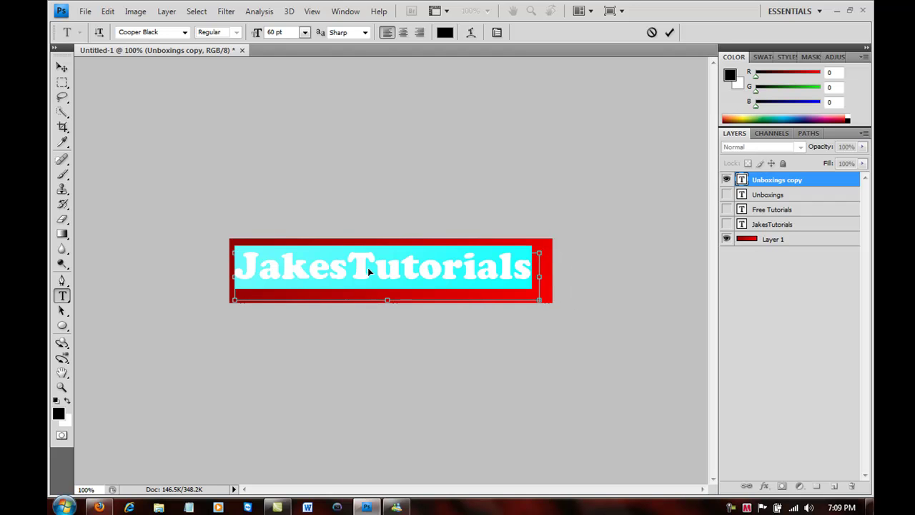
pyautogui.click(304, 32)
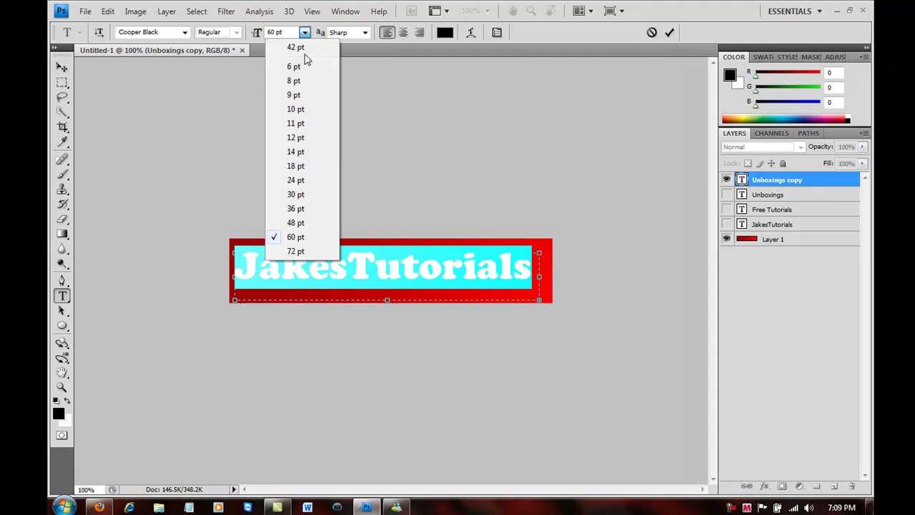
pyautogui.click(295, 209)
pyautogui.click(373, 280)
pyautogui.moveTo(379, 282); pyautogui.dragTo(407, 287)
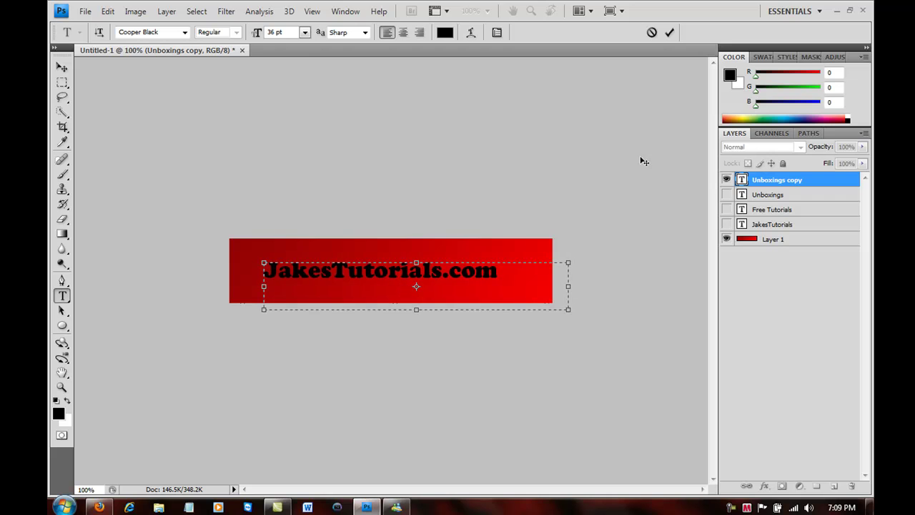
# Step: Show only the JakesTutorials text, reopen the Animation panel and convert to frame animation
pyautogui.click(727, 180)
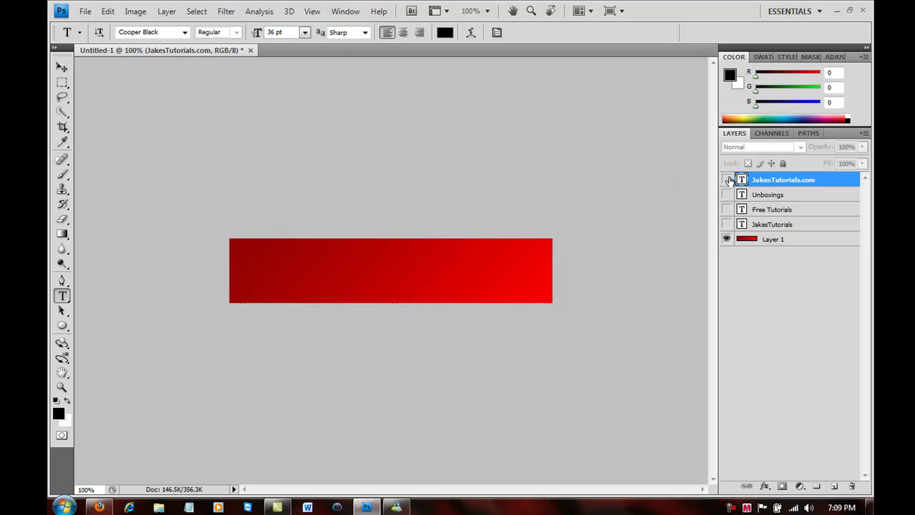
pyautogui.click(727, 225)
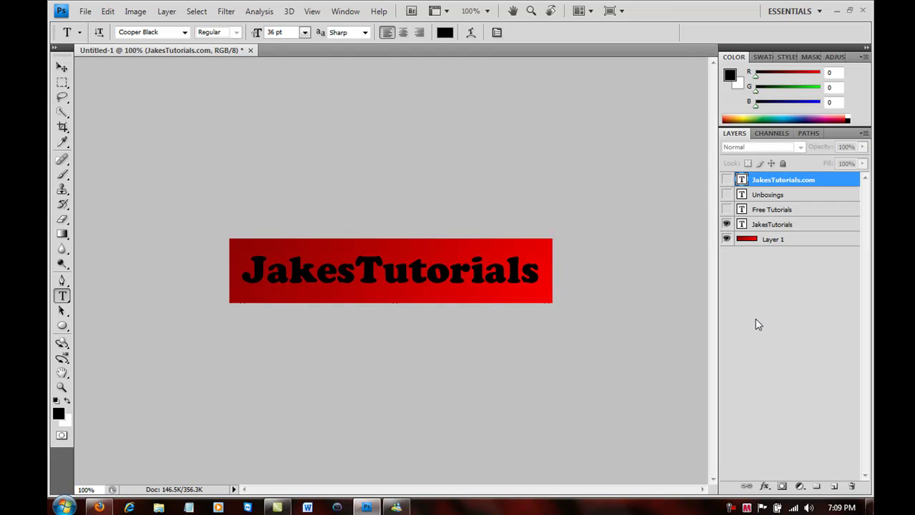
pyautogui.click(347, 12)
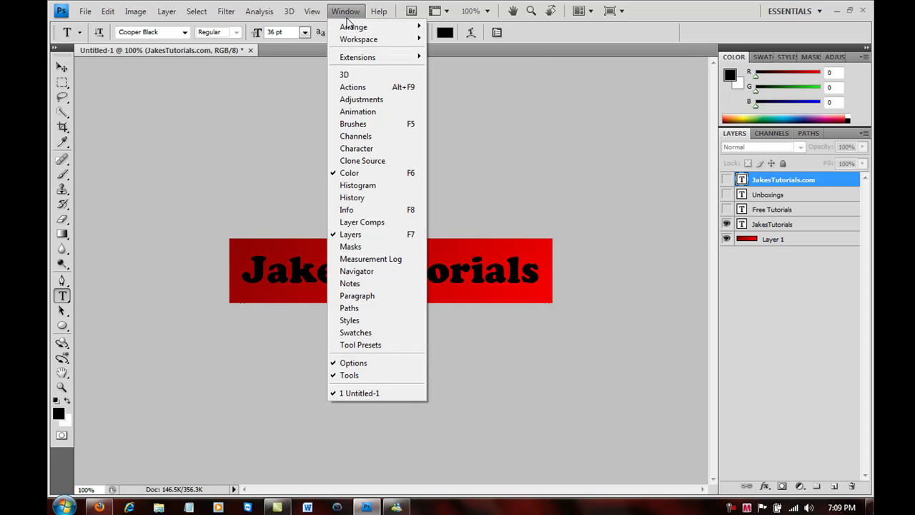
pyautogui.click(351, 112)
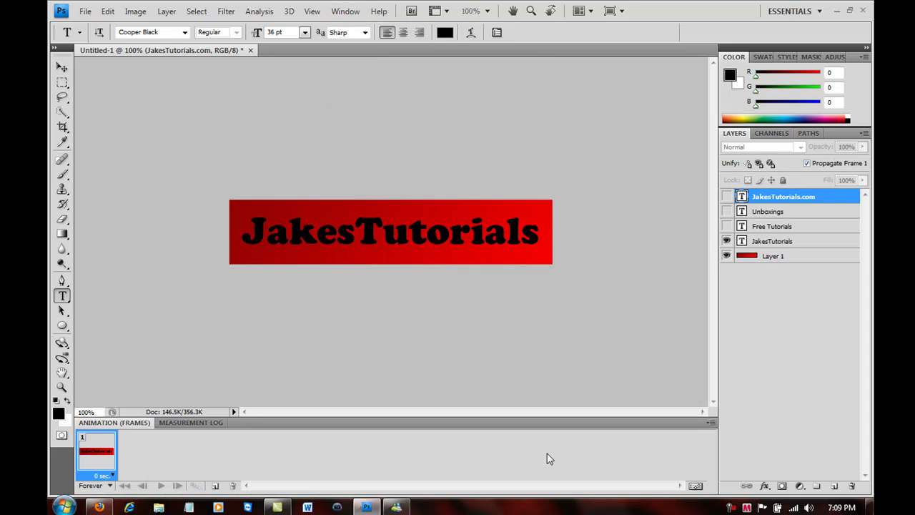
pyautogui.click(695, 487)
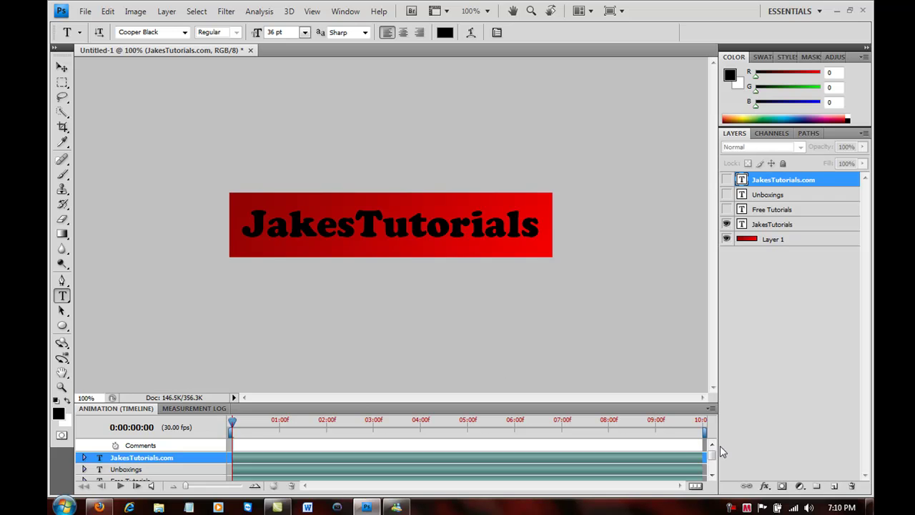
pyautogui.click(696, 487)
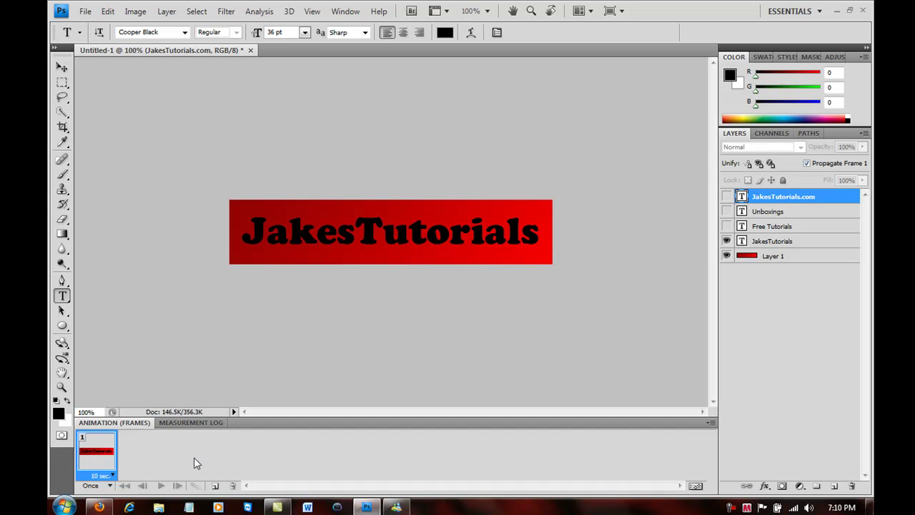
# Step: Set frame 1's delay to 1 second and add frame 2 showing Free Tutorials
pyautogui.click(110, 475)
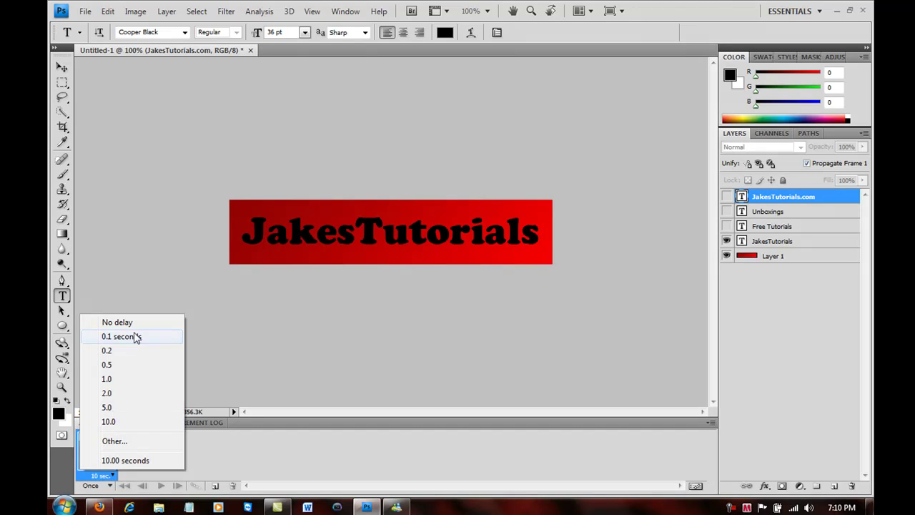
pyautogui.click(109, 379)
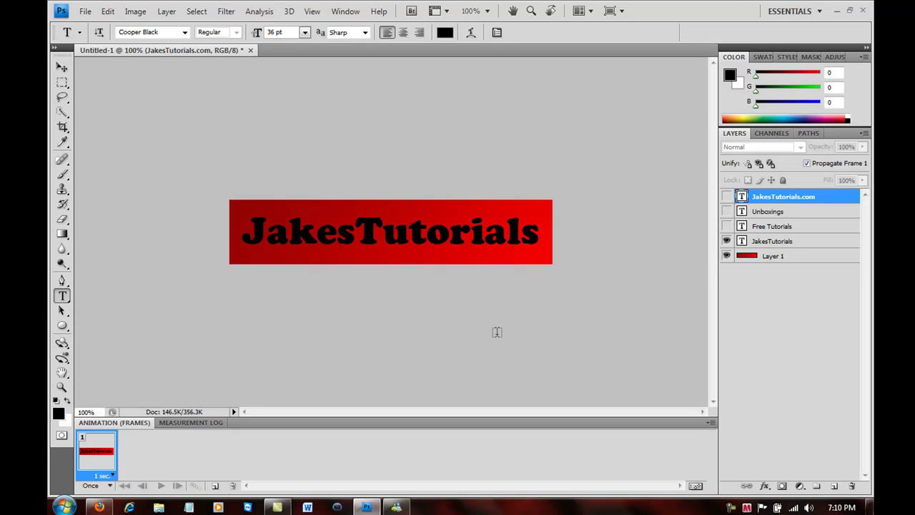
pyautogui.click(215, 487)
pyautogui.click(727, 242)
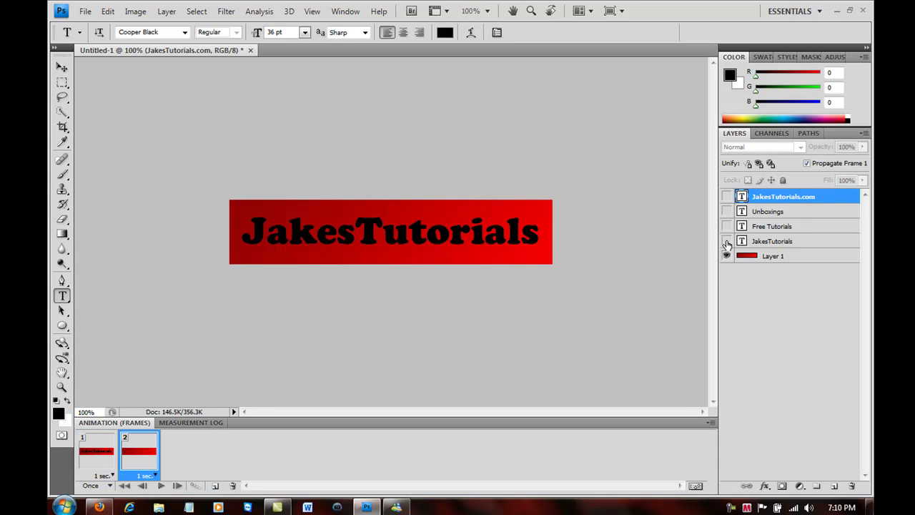
pyautogui.click(726, 226)
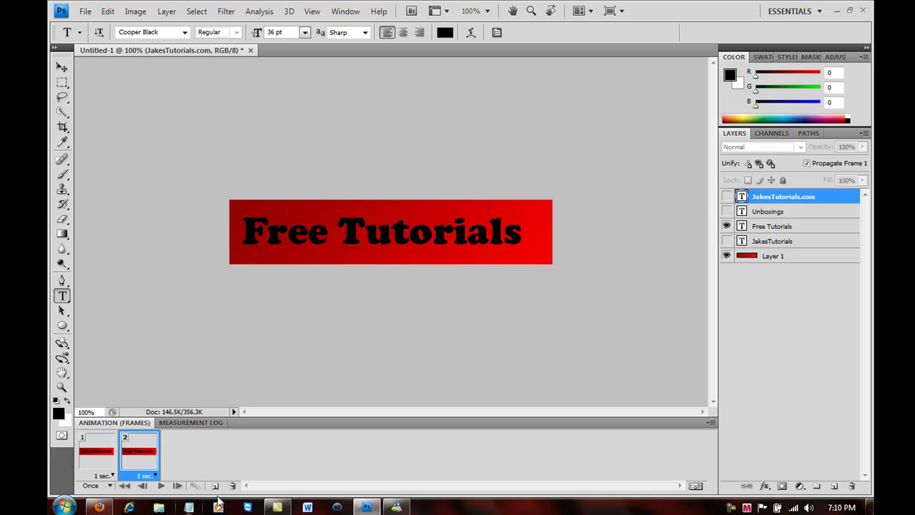
# Step: Add frame 3 showing Unboxings and frame 4 showing JakesTutorials.com
pyautogui.click(215, 486)
pyautogui.click(726, 226)
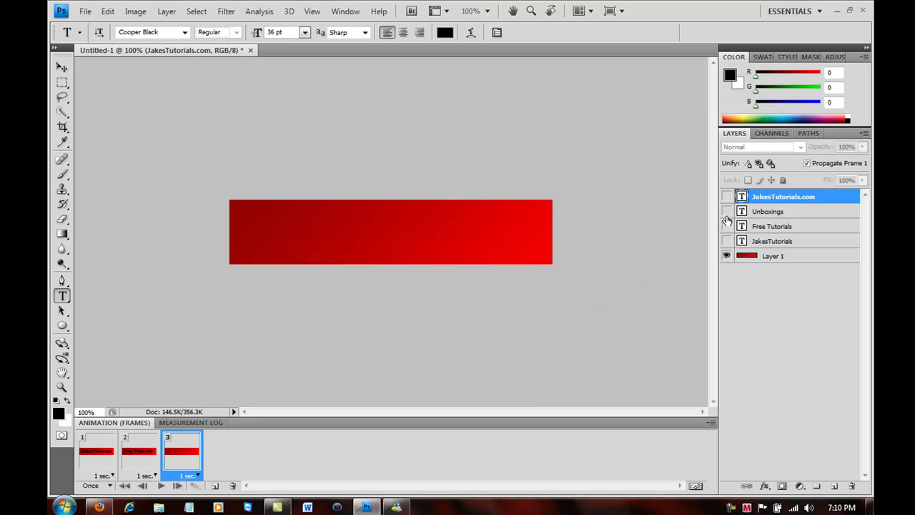
pyautogui.click(726, 212)
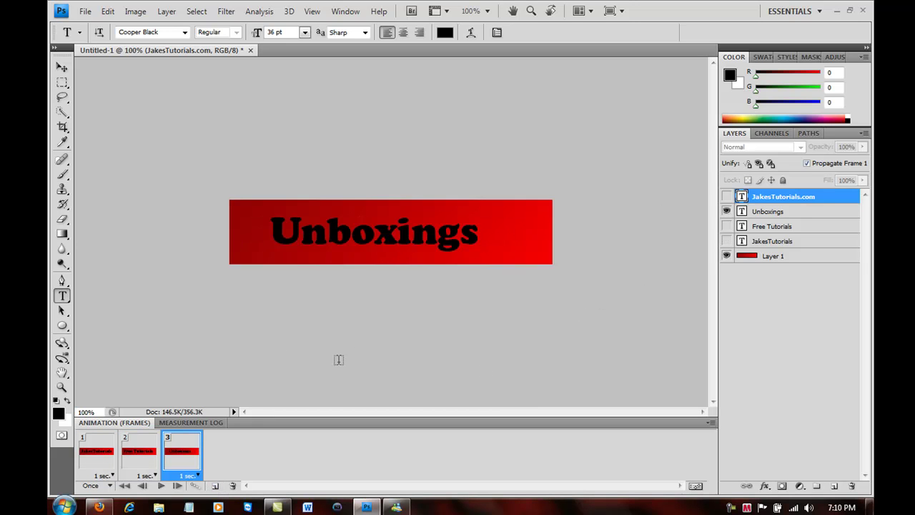
pyautogui.click(215, 486)
pyautogui.click(726, 211)
pyautogui.click(726, 197)
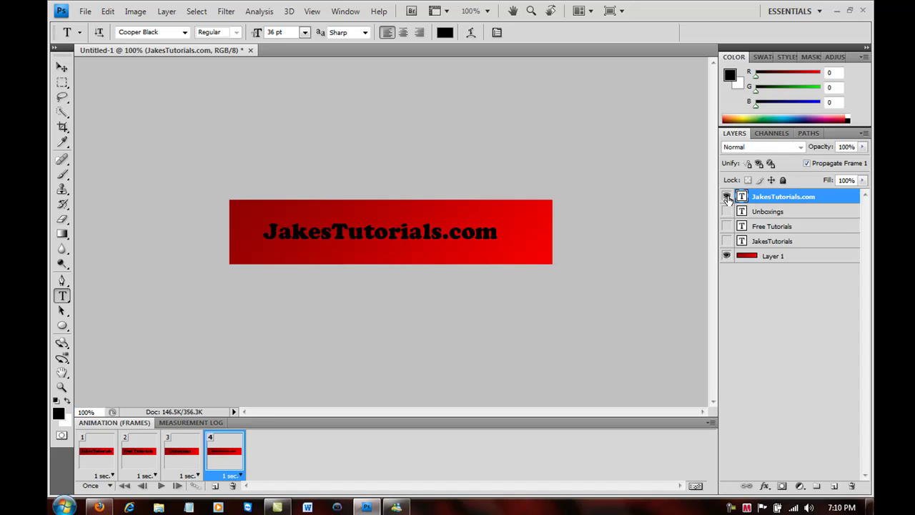
# Step: Give frame 4 a 2-second delay and play the animation to preview it
pyautogui.click(229, 477)
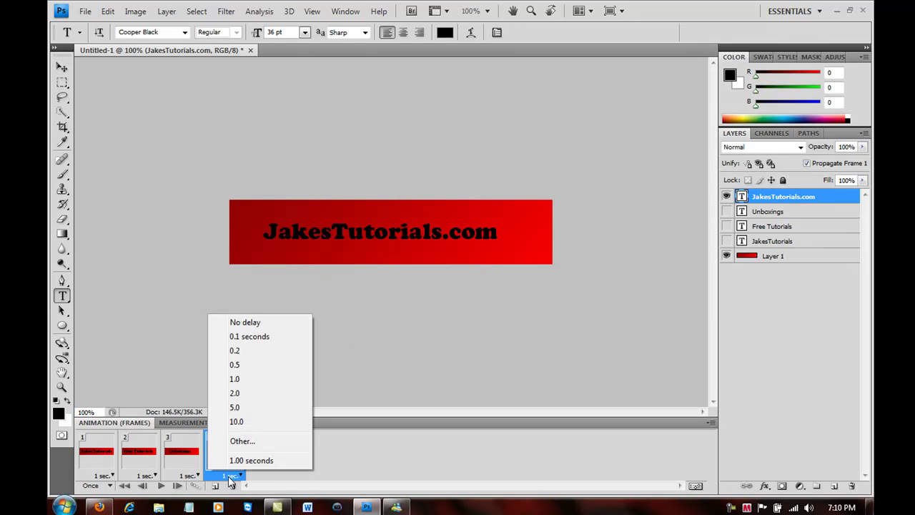
pyautogui.click(250, 394)
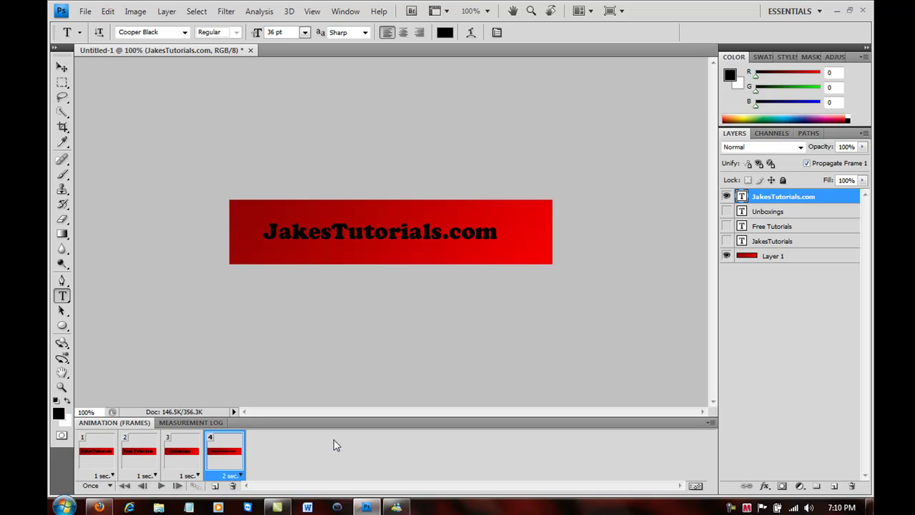
pyautogui.click(161, 485)
# Step: Bring up Save for Web & Devices and keep GIF as the output format
pyautogui.click(85, 12)
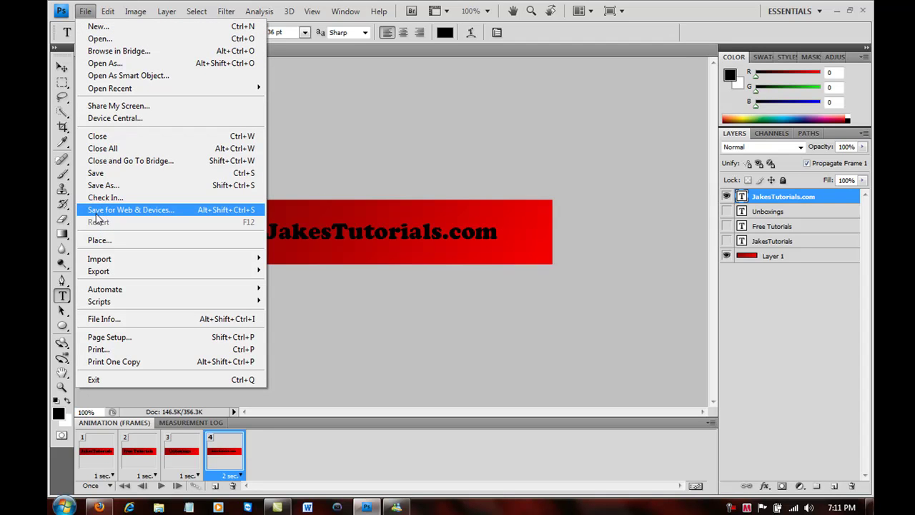
pyautogui.click(147, 211)
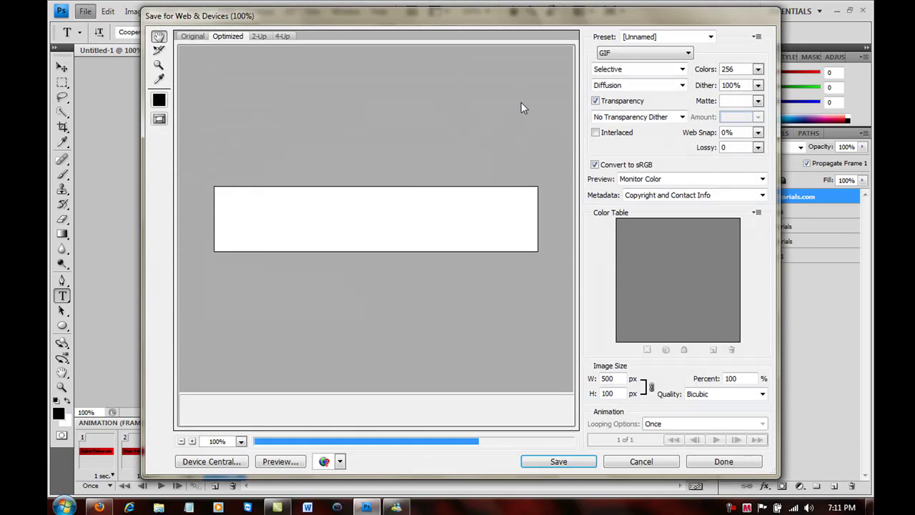
pyautogui.click(652, 52)
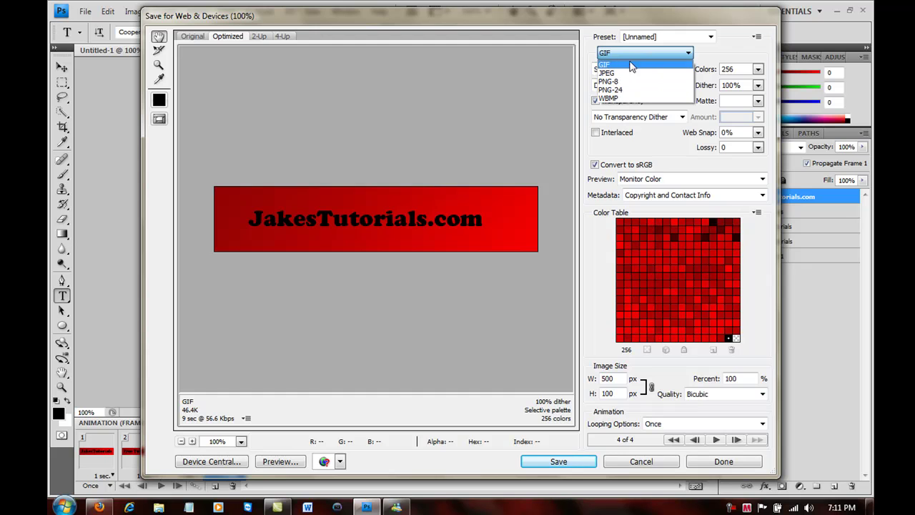
pyautogui.click(632, 54)
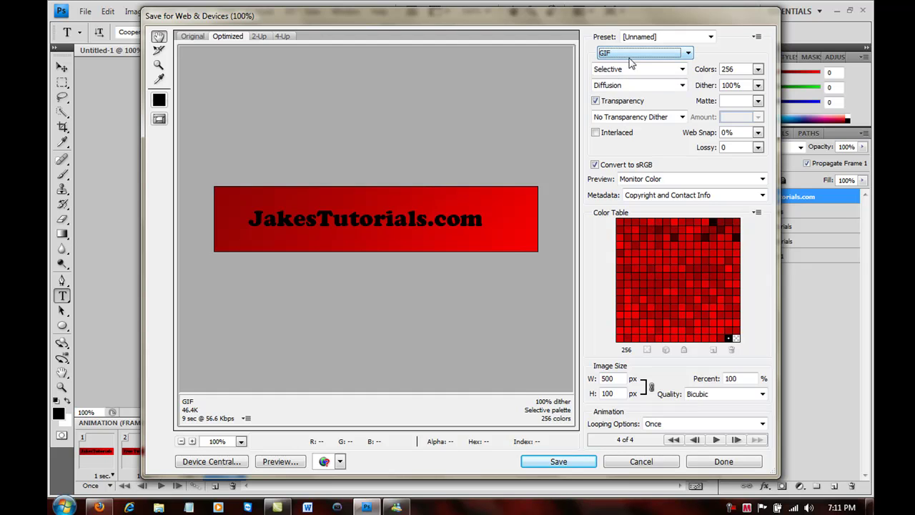
# Step: Save the optimized GIF as 'AnimationTest' on the Desktop
pyautogui.click(543, 463)
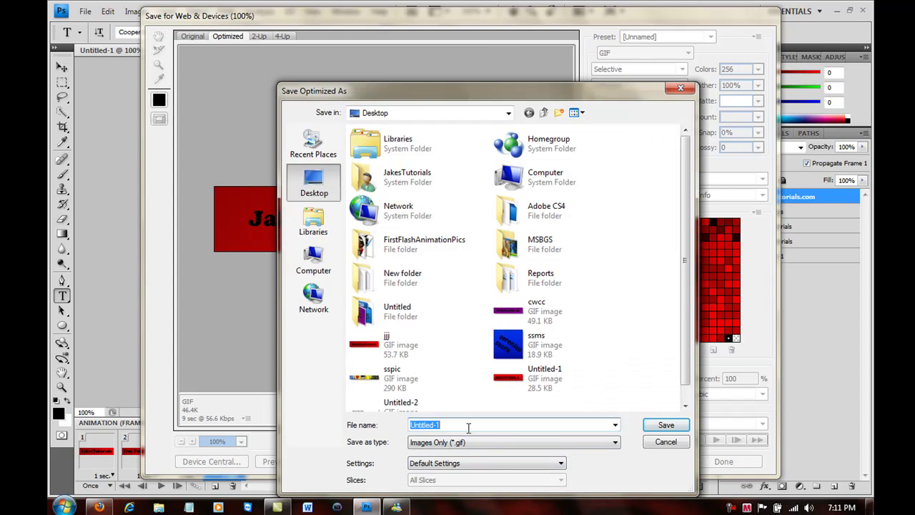
pyautogui.write('AnimationTest')
pyautogui.click(665, 426)
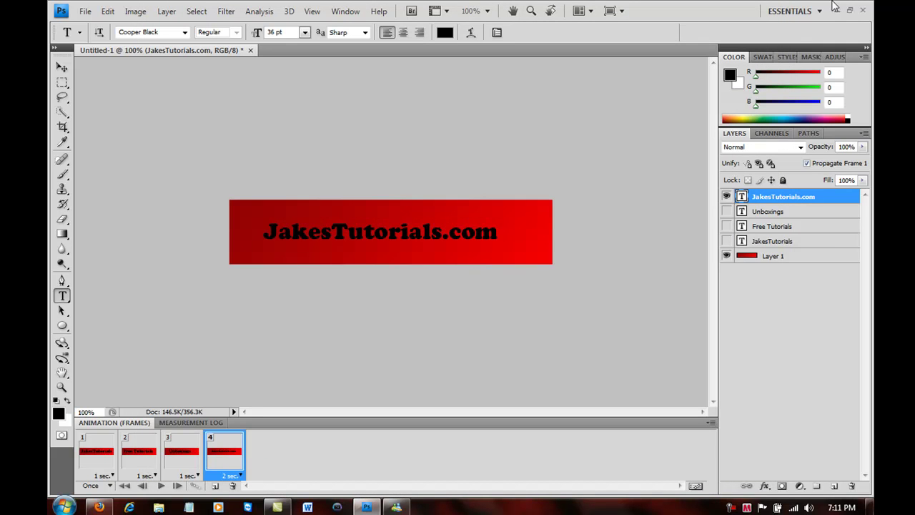
# Step: Minimize Photoshop and drag AnimationTest.gif from the desktop into a new Firefox tab
pyautogui.click(837, 11)
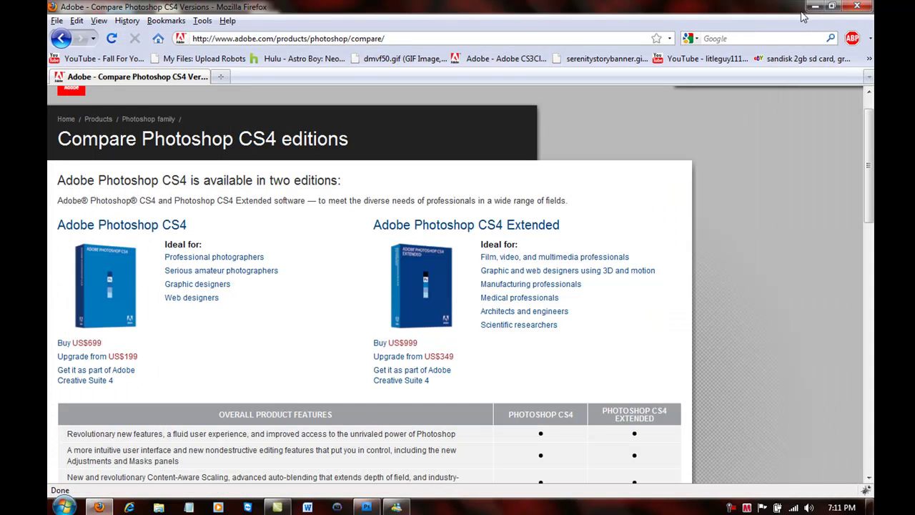
pyautogui.click(832, 6)
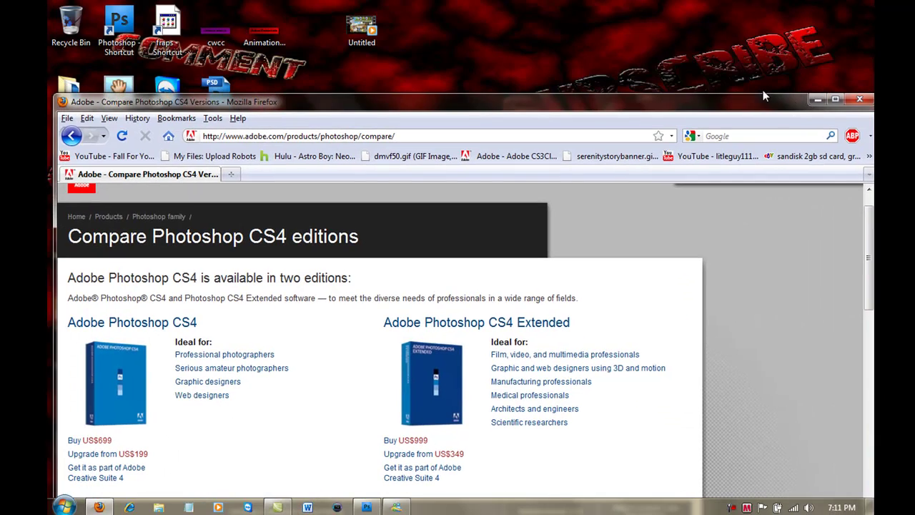
pyautogui.moveTo(208, 98); pyautogui.dragTo(422, 86)
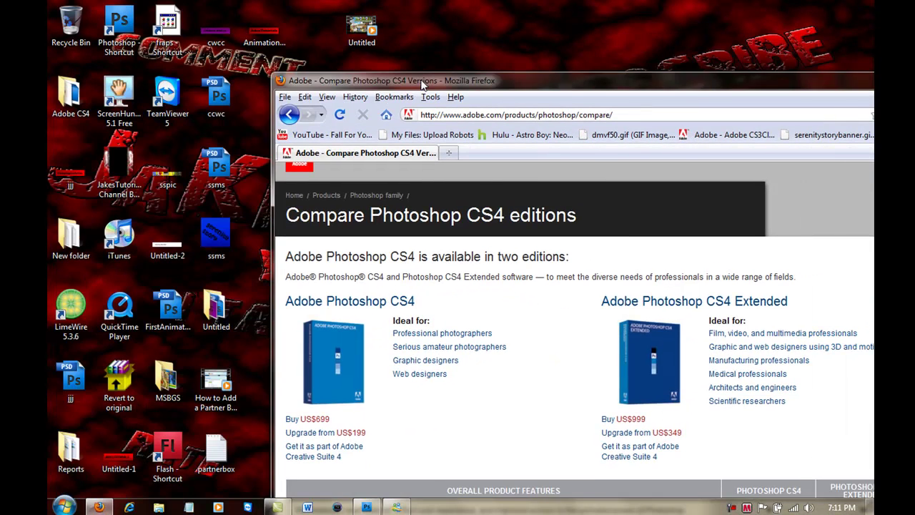
pyautogui.click(264, 28)
pyautogui.moveTo(452, 149); pyautogui.dragTo(453, 150)
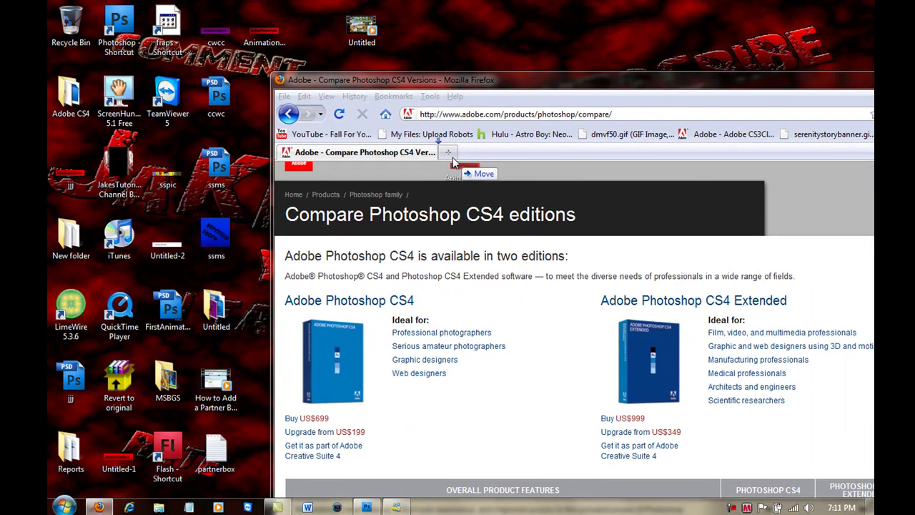
# Step: Maximize Firefox on the AnimationTest.gif tab and select its file address
pyautogui.doubleClick(461, 84)
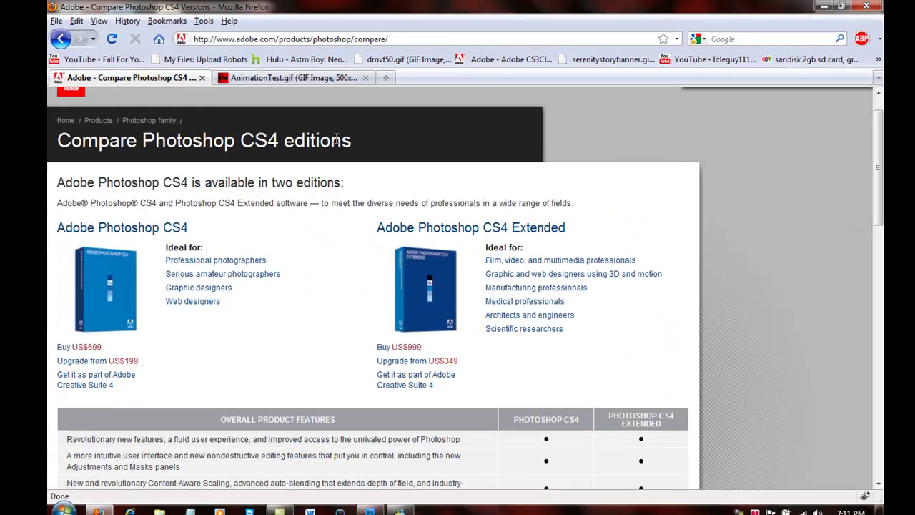
pyautogui.click(257, 77)
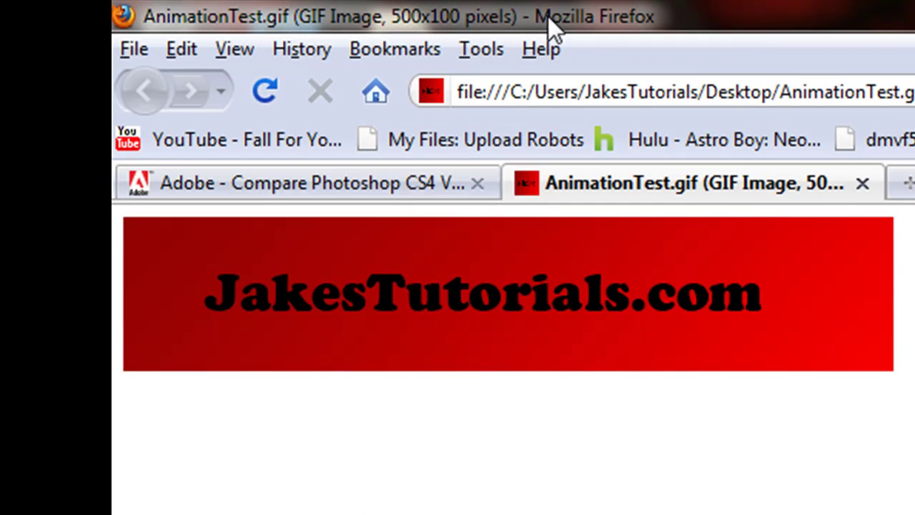
pyautogui.moveTo(565, 17); pyautogui.dragTo(849, 89)
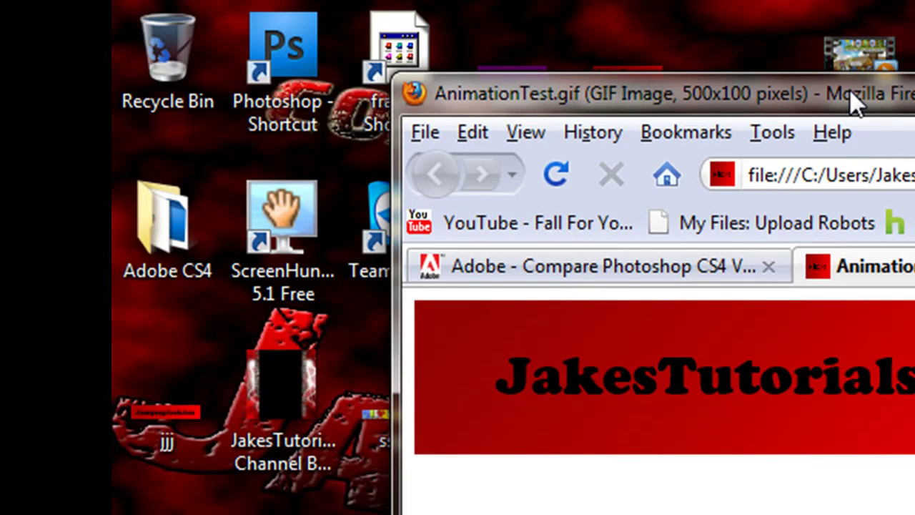
pyautogui.doubleClick(850, 90)
pyautogui.click(850, 89)
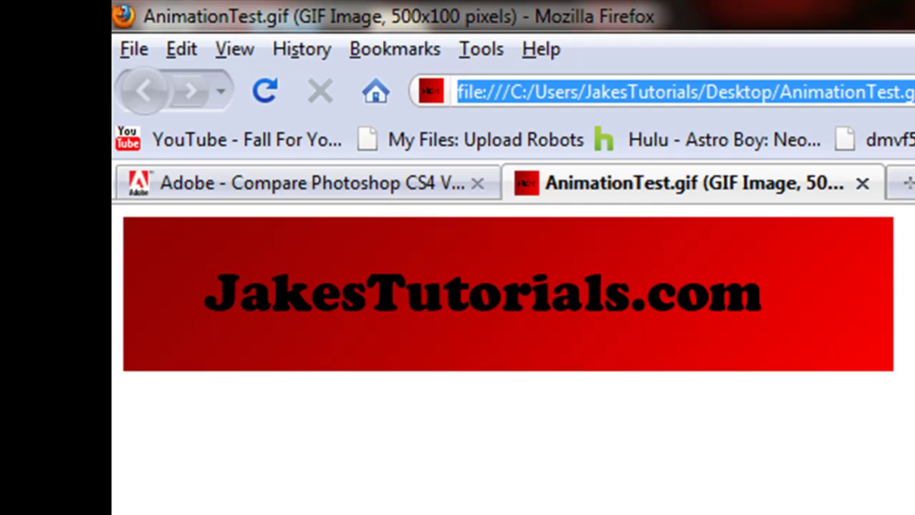
# Step: Show the Windows desktop with Super+D, hiding the Firefox window with the GIF
pyautogui.press('super+d')
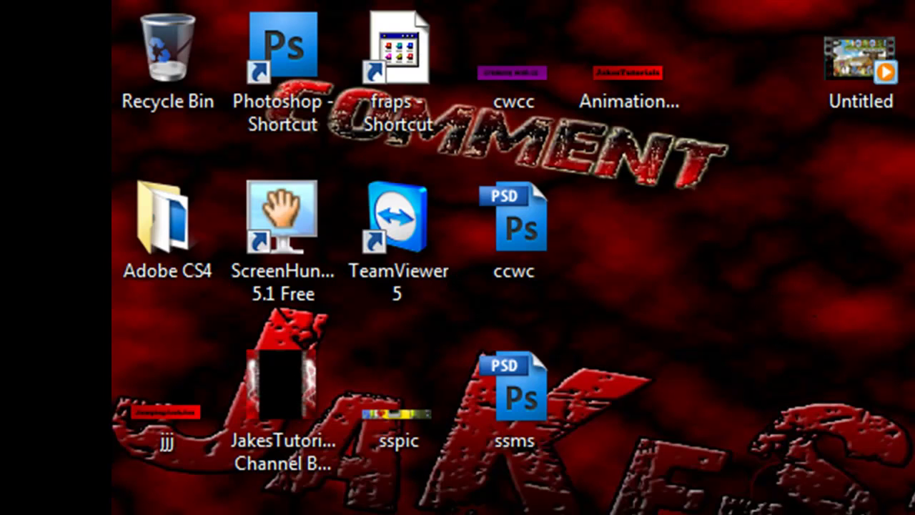